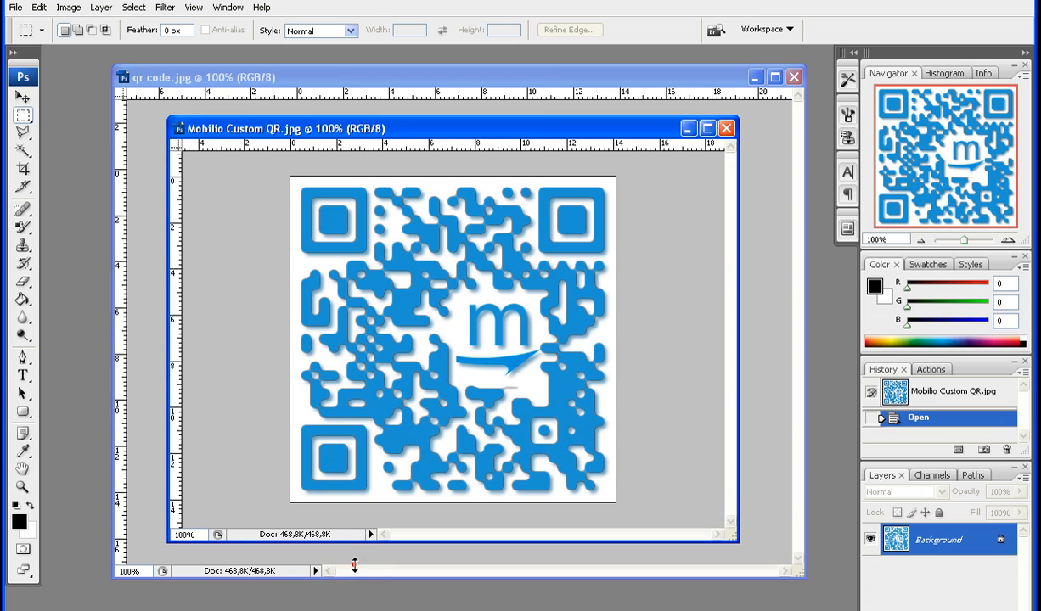
Clear a square block of modules in the centre of the QR code image and deselect it
{"action": "left_click", "coordinate": [356, 550]}
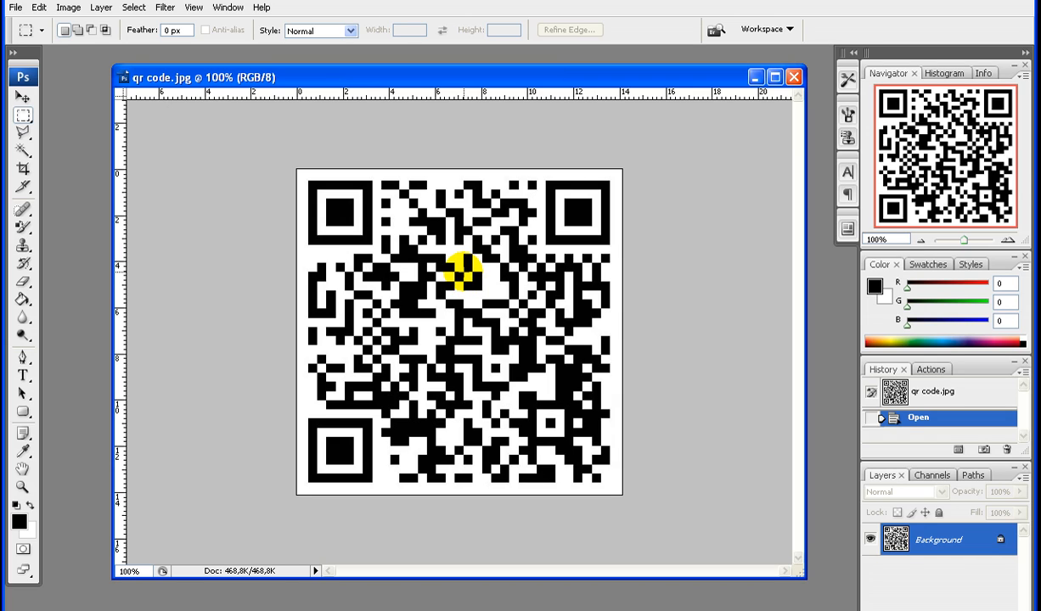
{"action": "left_click_drag", "start_coordinate": [463, 272], "coordinate": [553, 371]}
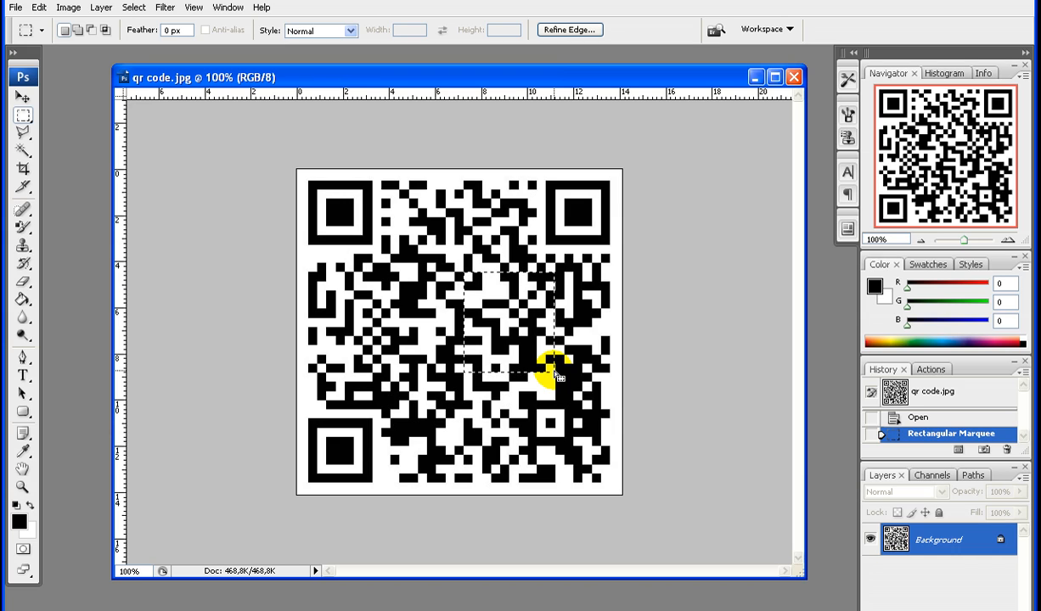
{"action": "key", "text": "Delete"}
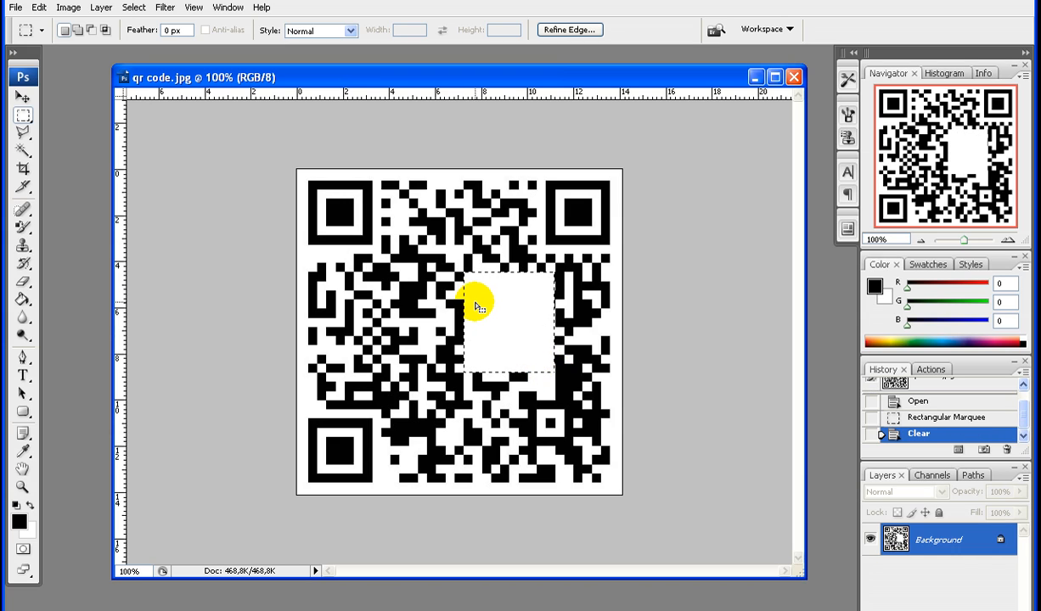
{"action": "left_click", "coordinate": [415, 278]}
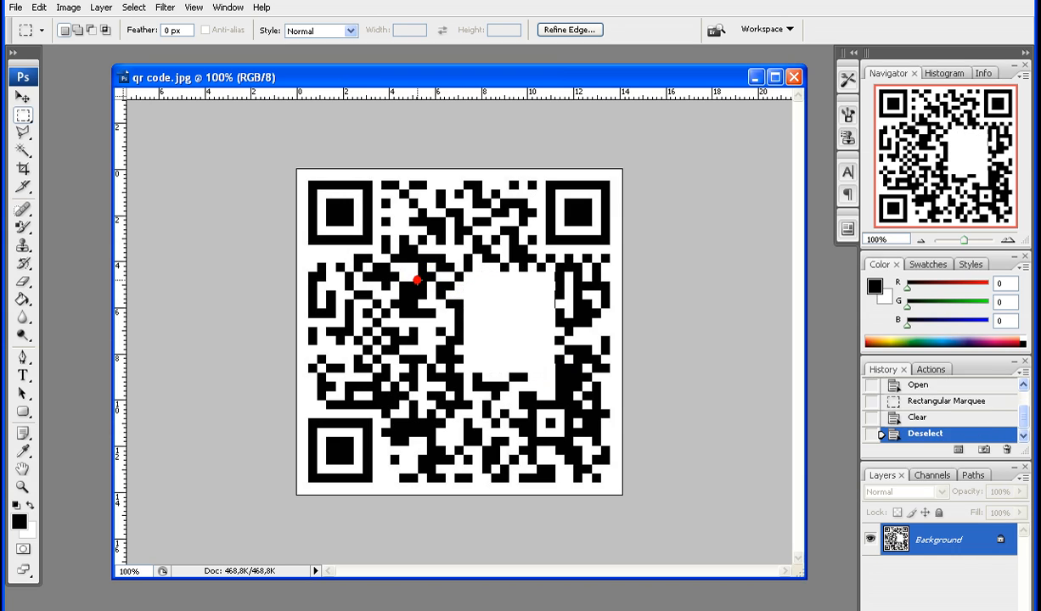
Apply a Gaussian Blur with a radius of 3.0 pixels to the QR code
{"action": "left_click", "coordinate": [133, 11]}
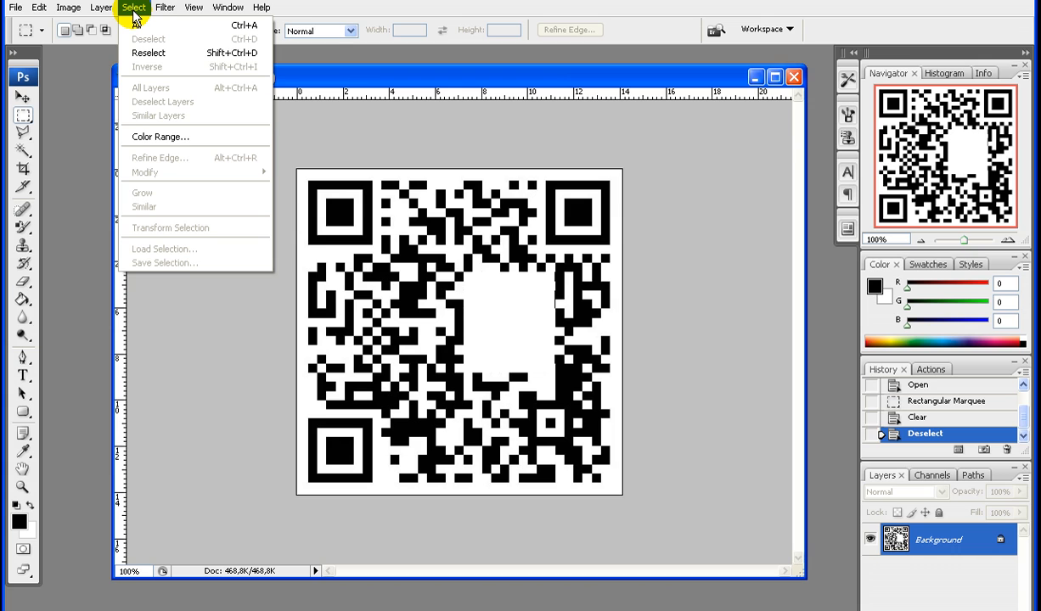
{"action": "mouse_move", "coordinate": [164, 8]}
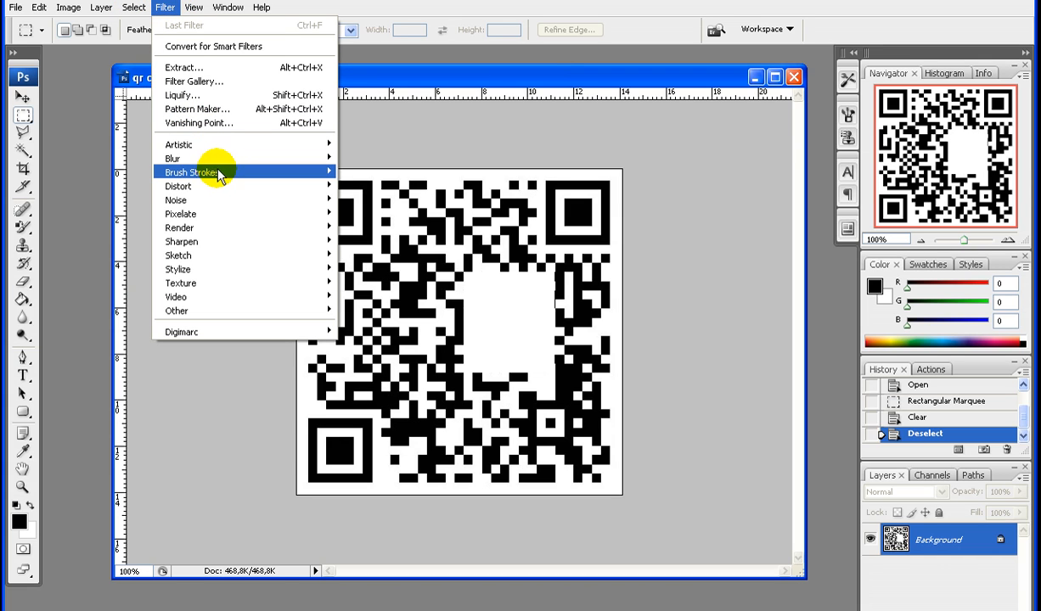
{"action": "mouse_move", "coordinate": [309, 158]}
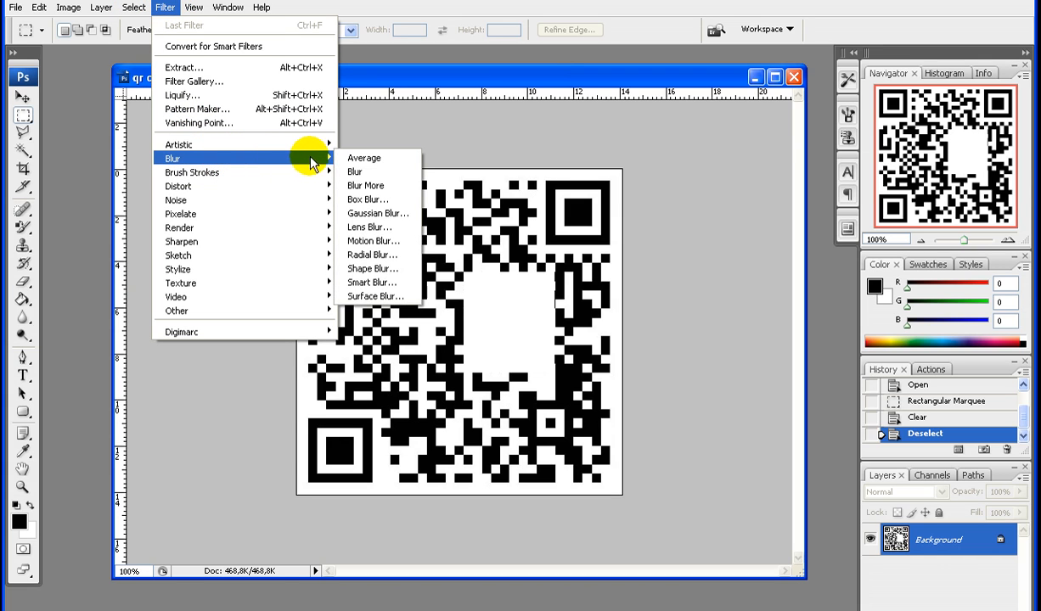
{"action": "left_click", "coordinate": [371, 214]}
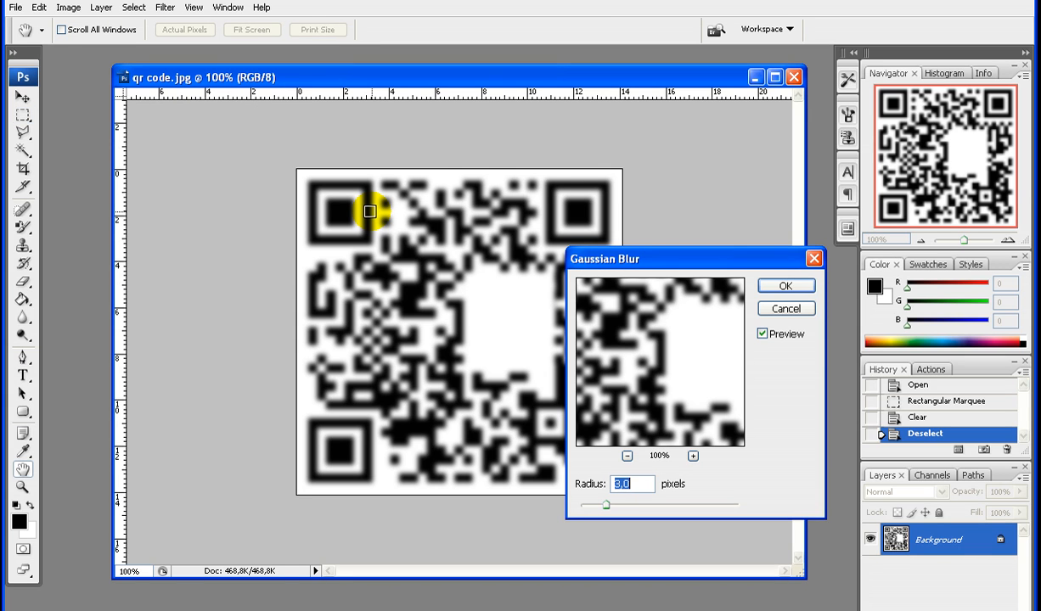
{"action": "key", "text": "Return"}
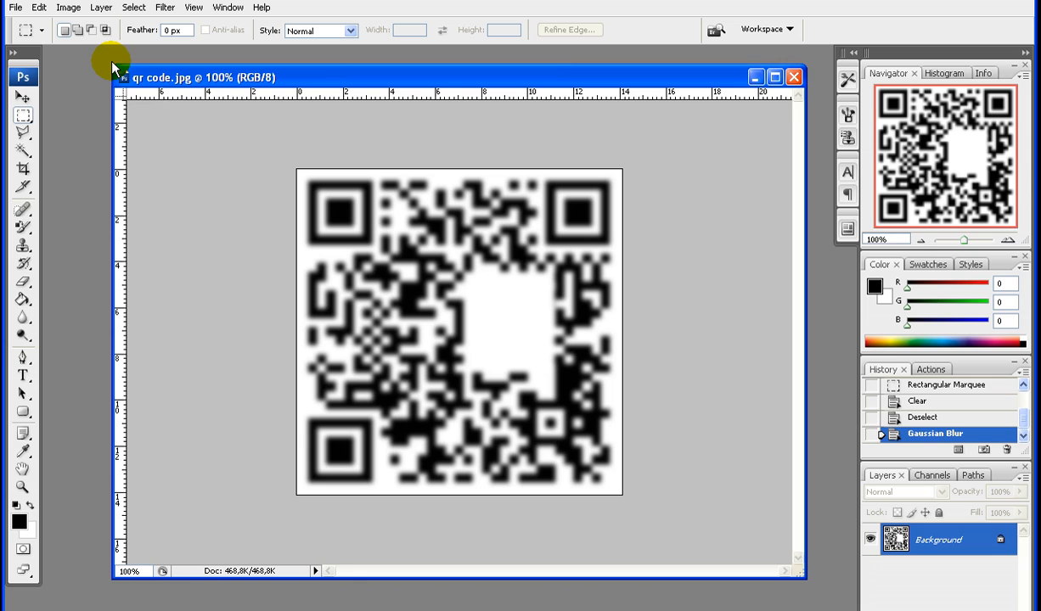
Sharpen the blurred code with Curves, moving the black point to input 115 and the white point to input 159
{"action": "left_click", "coordinate": [40, 8]}
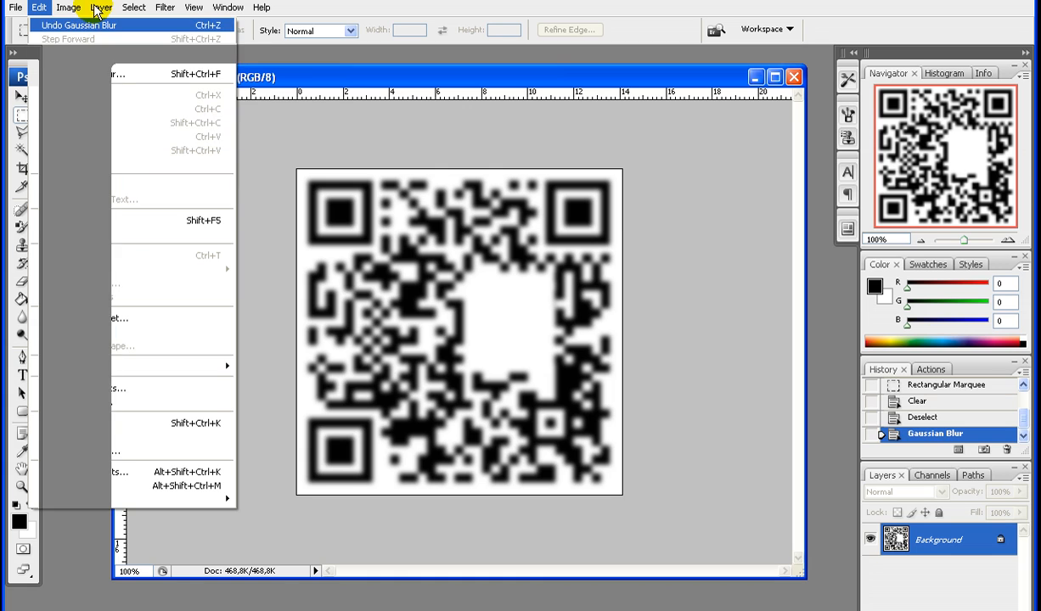
{"action": "mouse_move", "coordinate": [67, 10]}
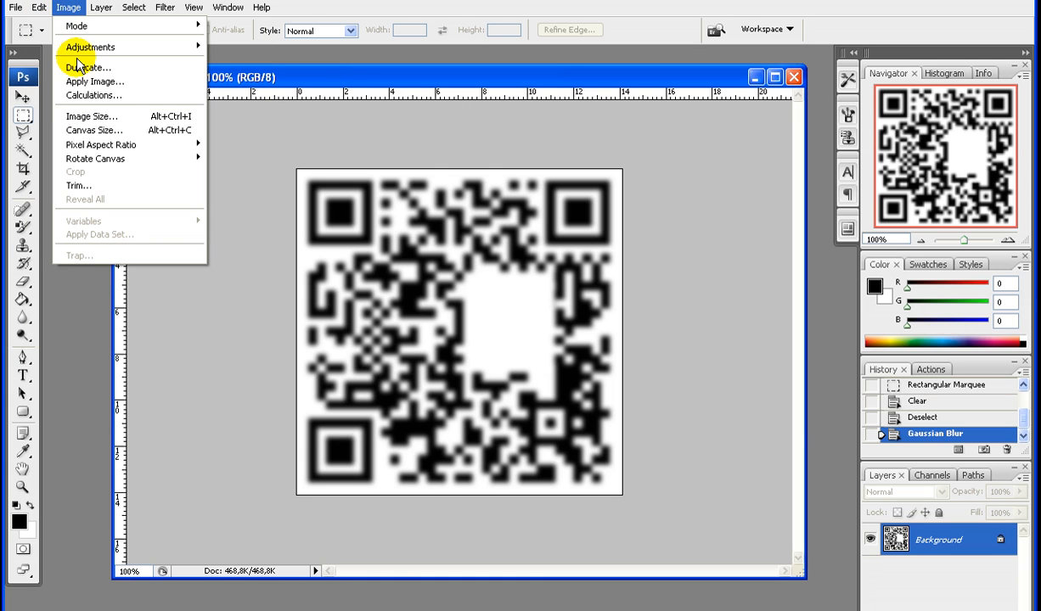
{"action": "mouse_move", "coordinate": [147, 45]}
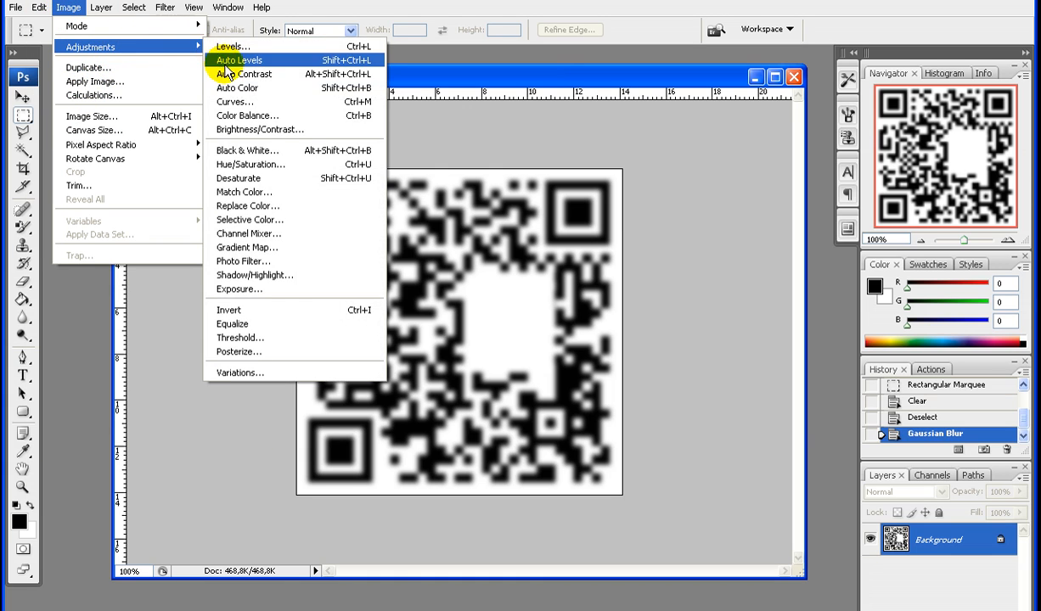
{"action": "left_click", "coordinate": [231, 101]}
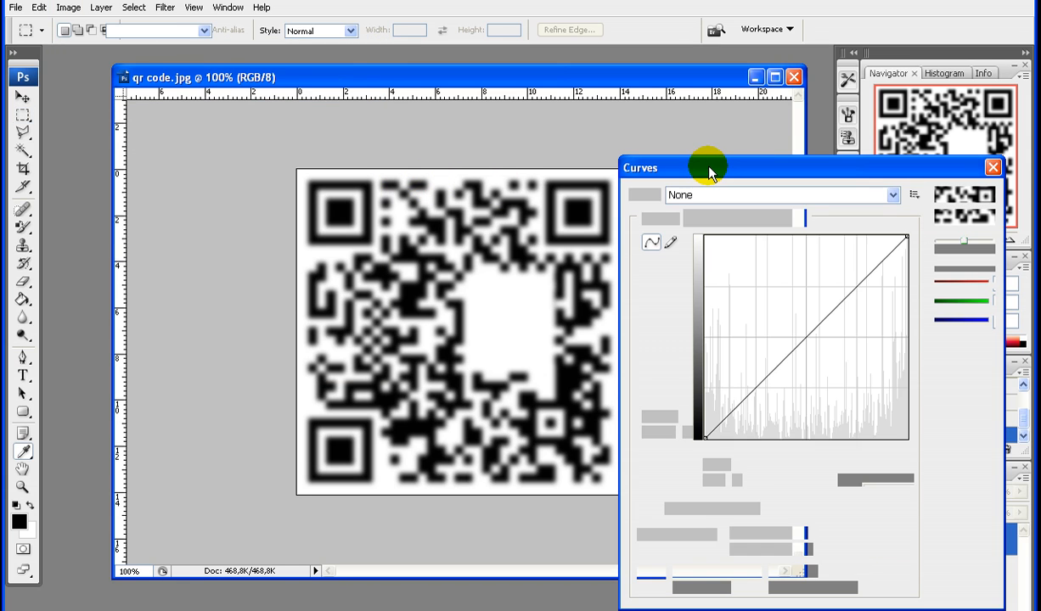
{"action": "left_click_drag", "start_coordinate": [709, 168], "coordinate": [718, 164]}
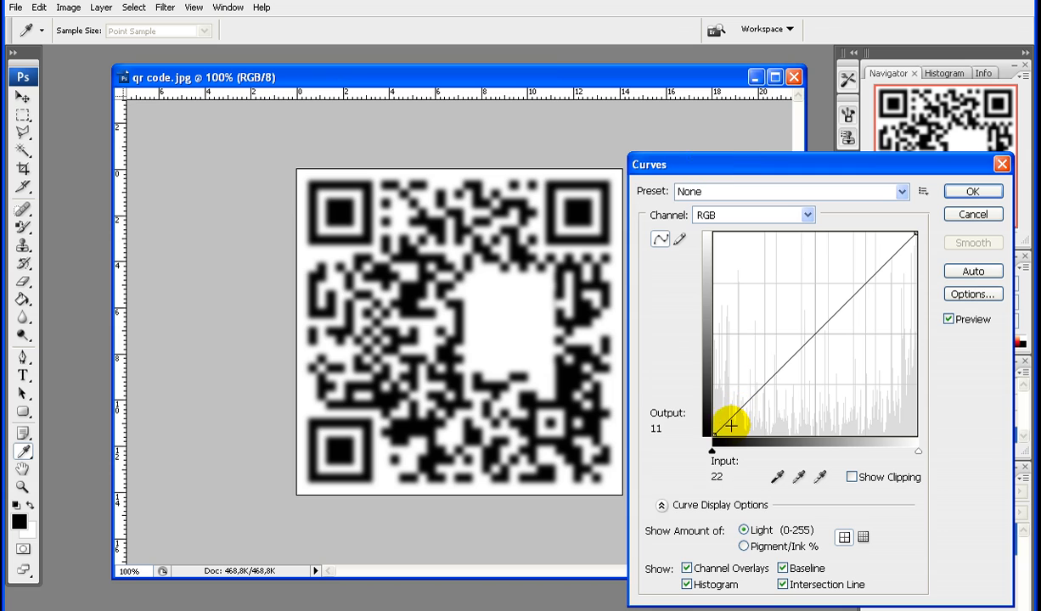
{"action": "left_click_drag", "start_coordinate": [718, 434], "coordinate": [803, 455]}
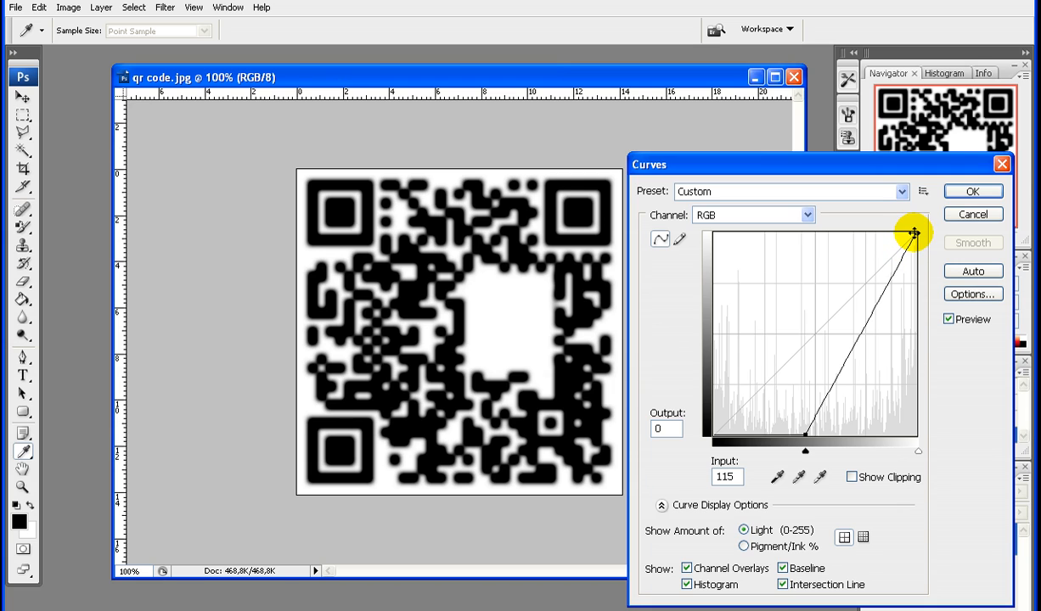
{"action": "left_click_drag", "start_coordinate": [913, 232], "coordinate": [840, 228]}
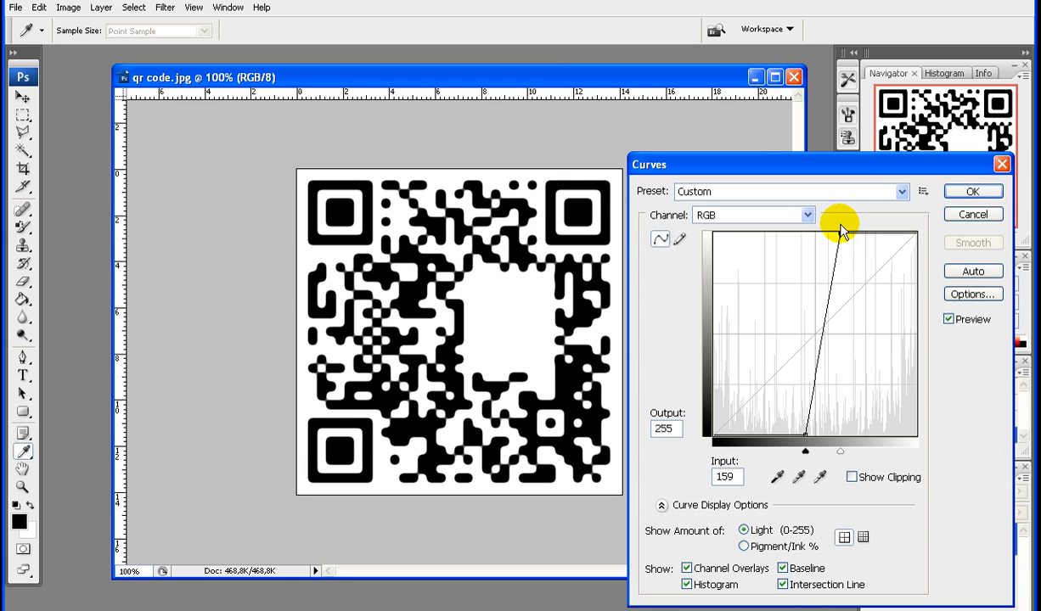
{"action": "key", "text": "Return"}
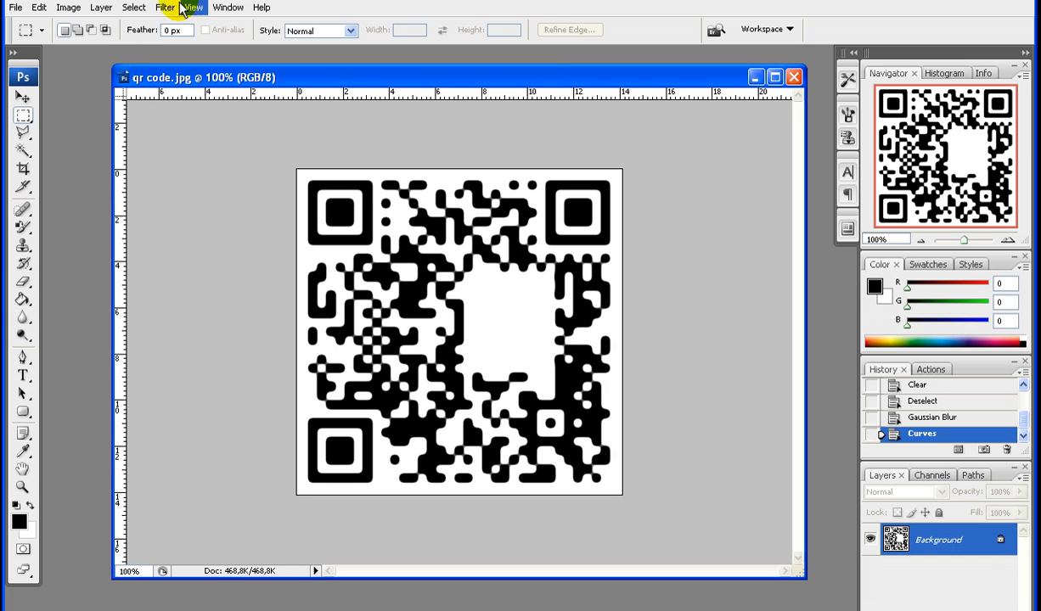
Select the black modules with Color Range by sampling a black area at fuzziness 200, and cut them to a new layer
{"action": "left_click", "coordinate": [138, 11]}
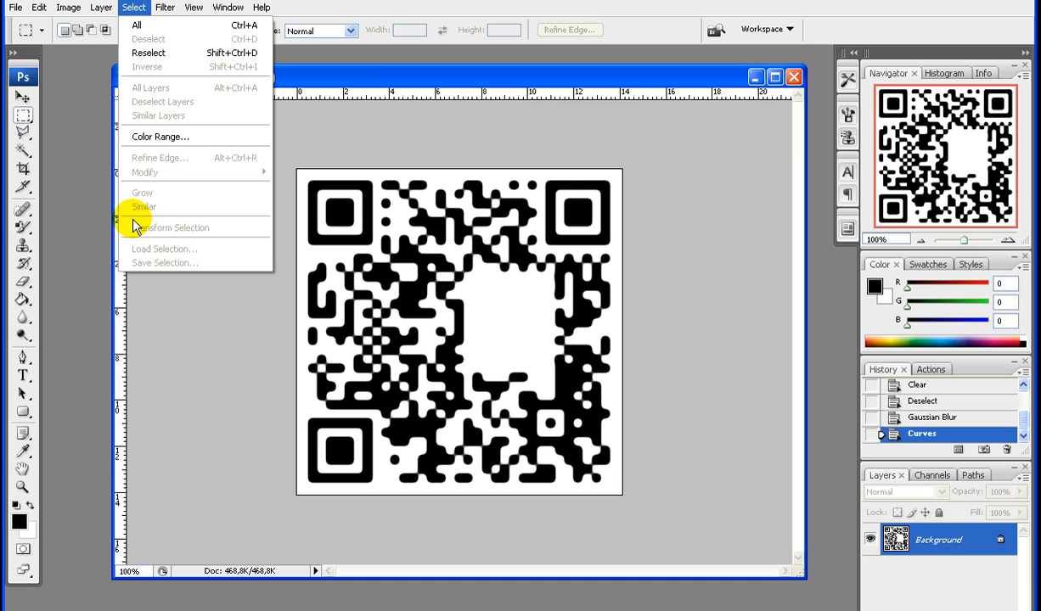
{"action": "left_click", "coordinate": [169, 142]}
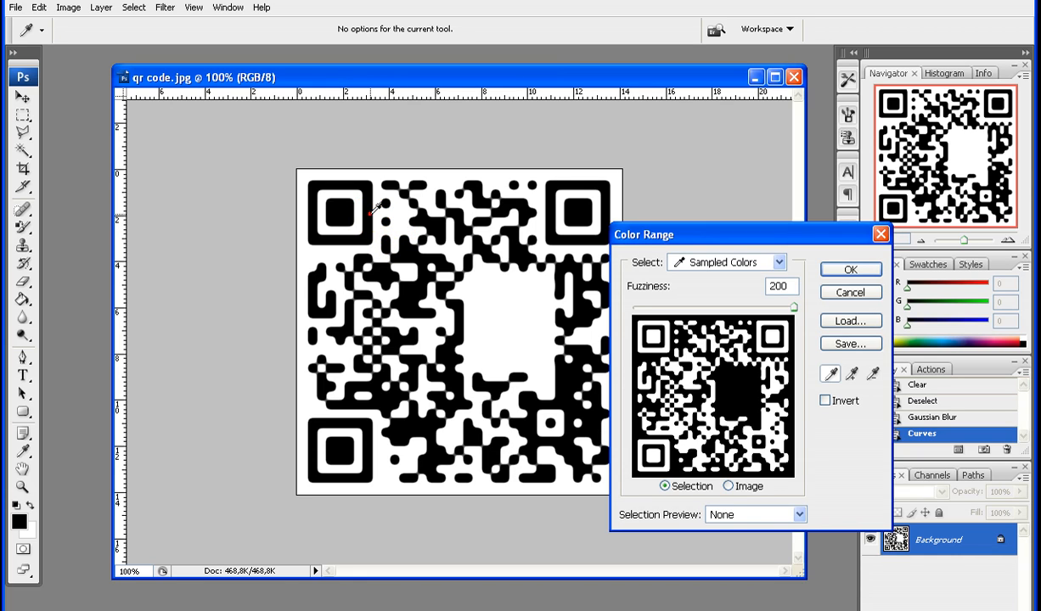
{"action": "left_click", "coordinate": [373, 210]}
{"action": "left_click", "coordinate": [848, 294]}
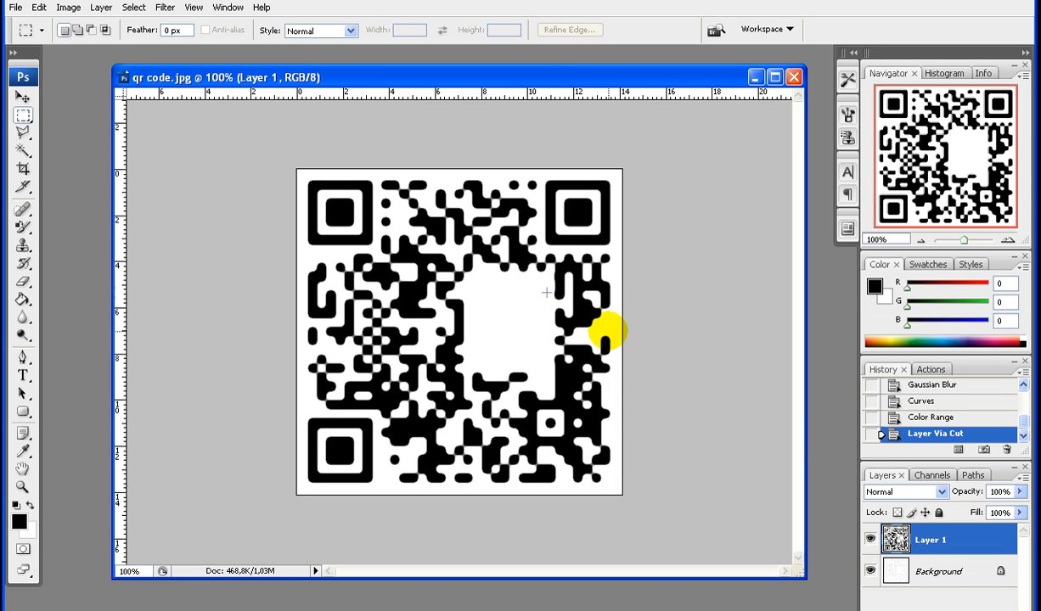
Open the blending options of Layer 1 and enable a Color Overlay effect
{"action": "right_click", "coordinate": [940, 540]}
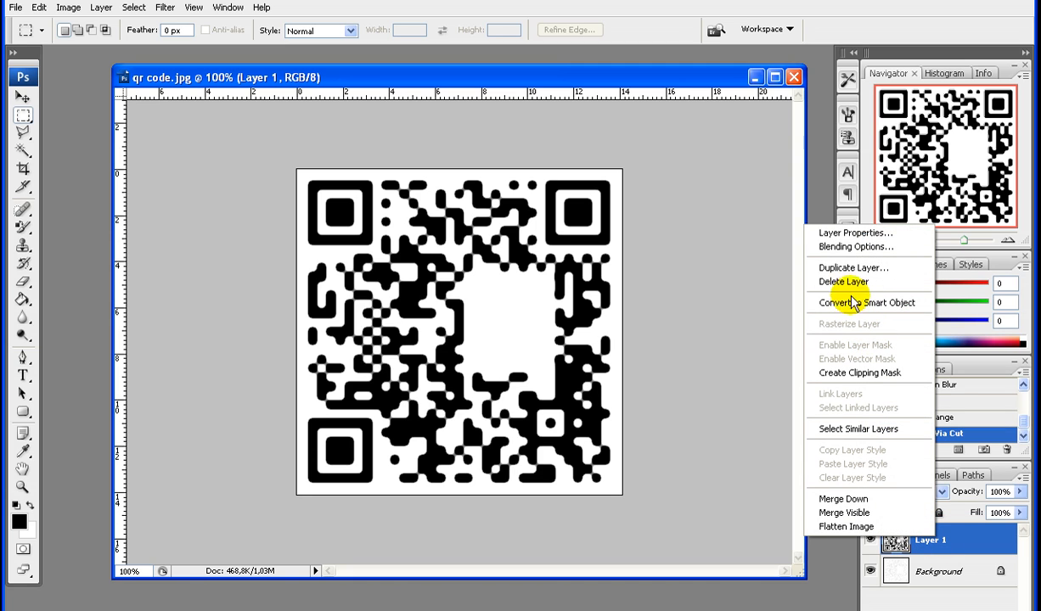
{"action": "left_click", "coordinate": [825, 246]}
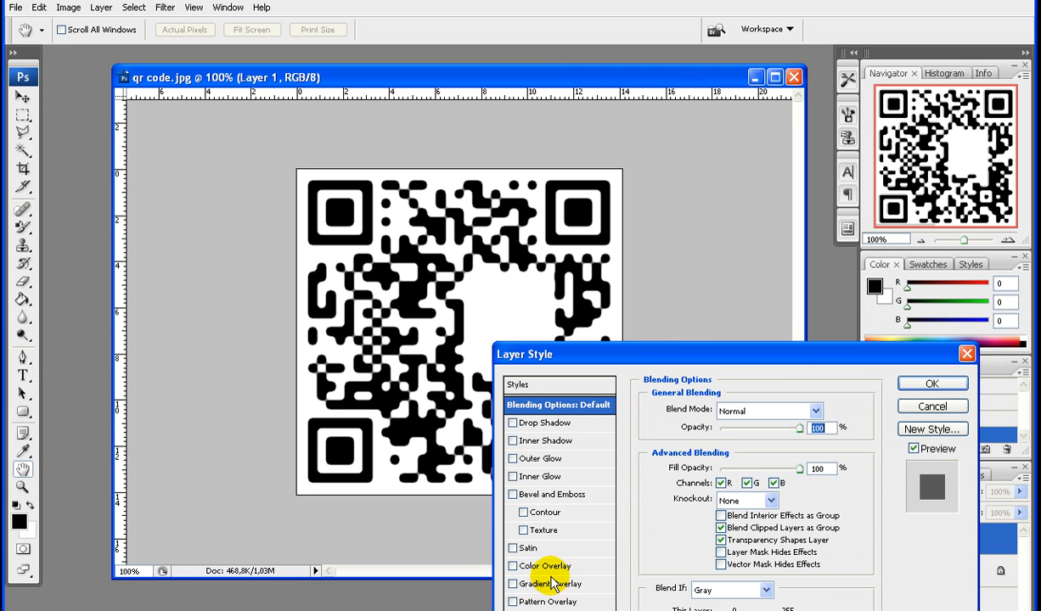
{"action": "left_click", "coordinate": [549, 566]}
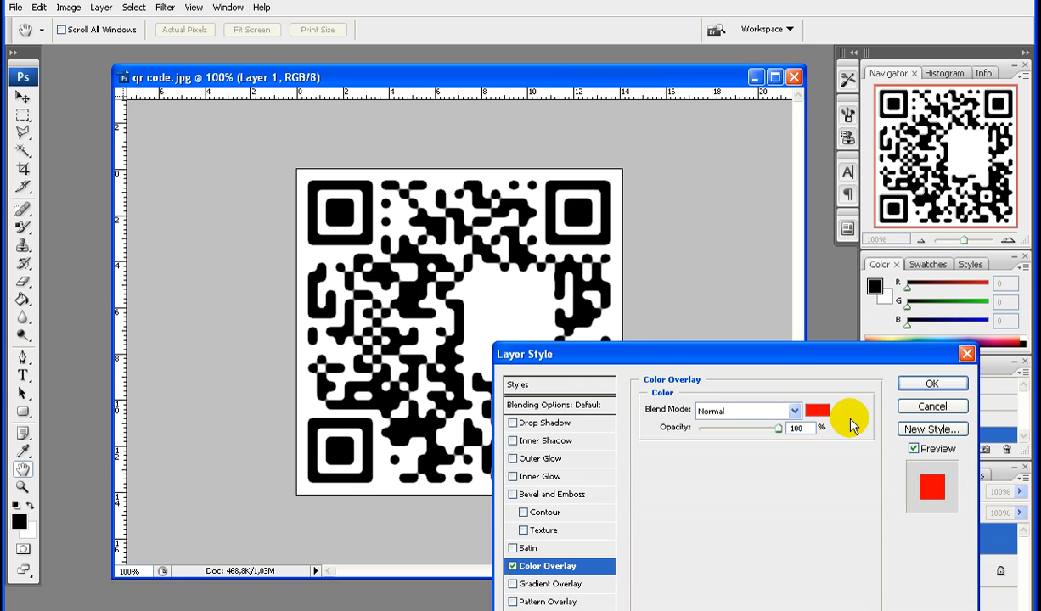
Set the overlay colour to the blue 0d8afe and apply the layer style
{"action": "left_click", "coordinate": [817, 413]}
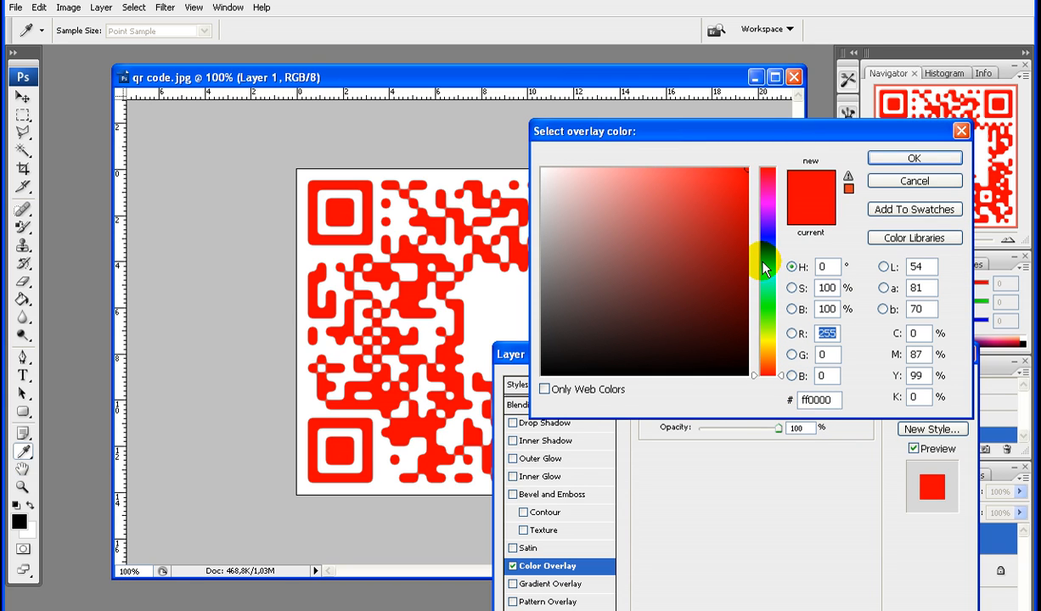
{"action": "left_click", "coordinate": [766, 256]}
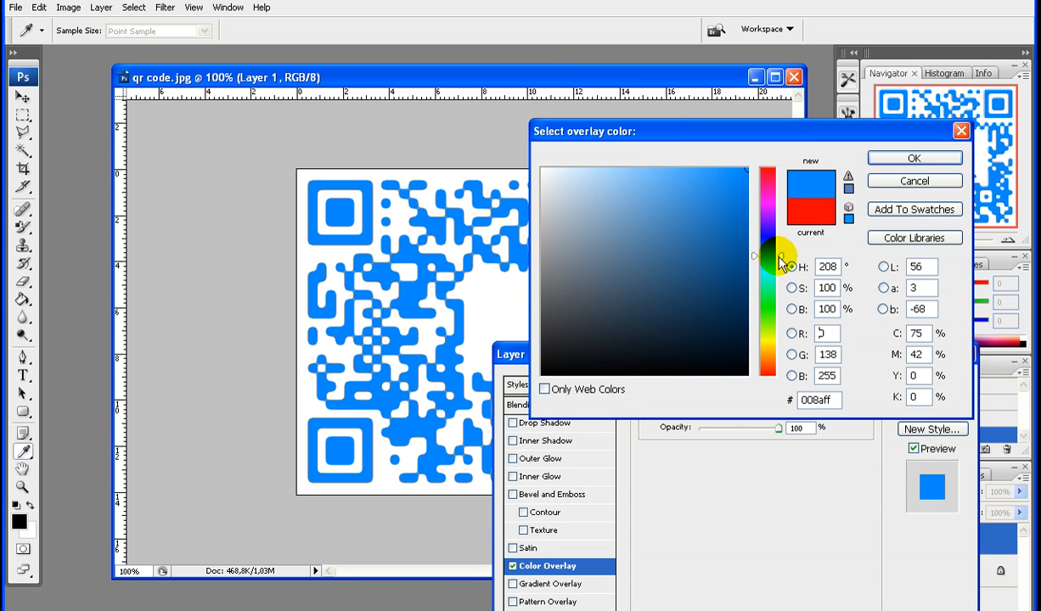
{"action": "left_click_drag", "start_coordinate": [783, 259], "coordinate": [784, 257]}
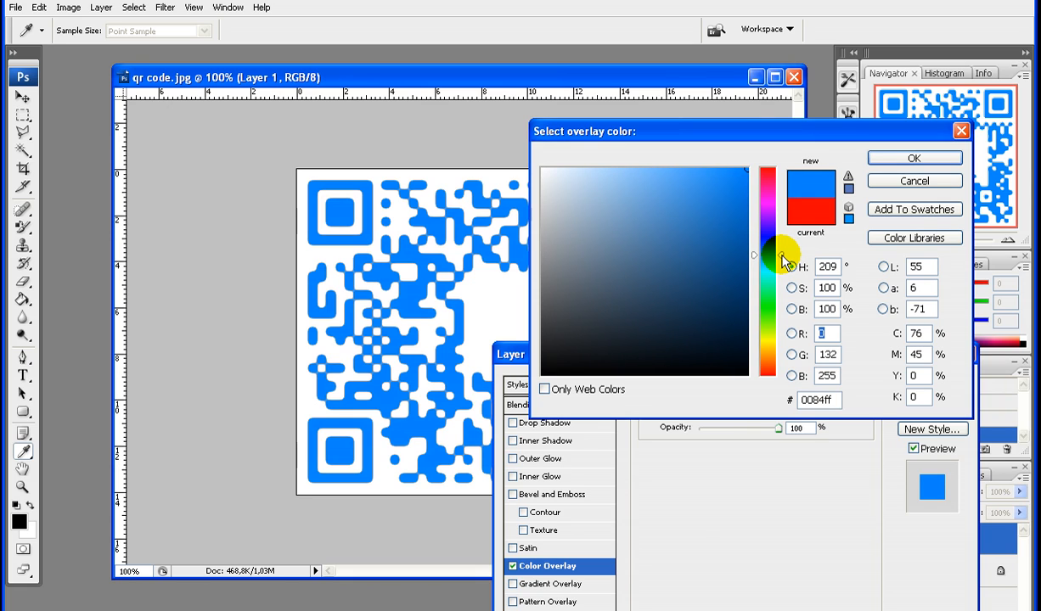
{"action": "left_click", "coordinate": [724, 172]}
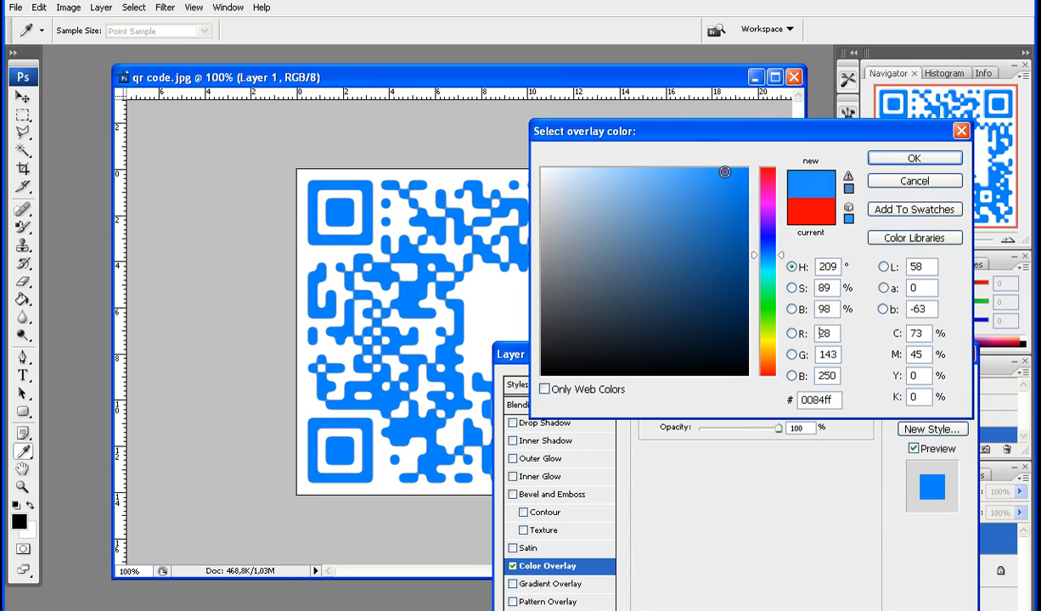
{"action": "left_click", "coordinate": [724, 172]}
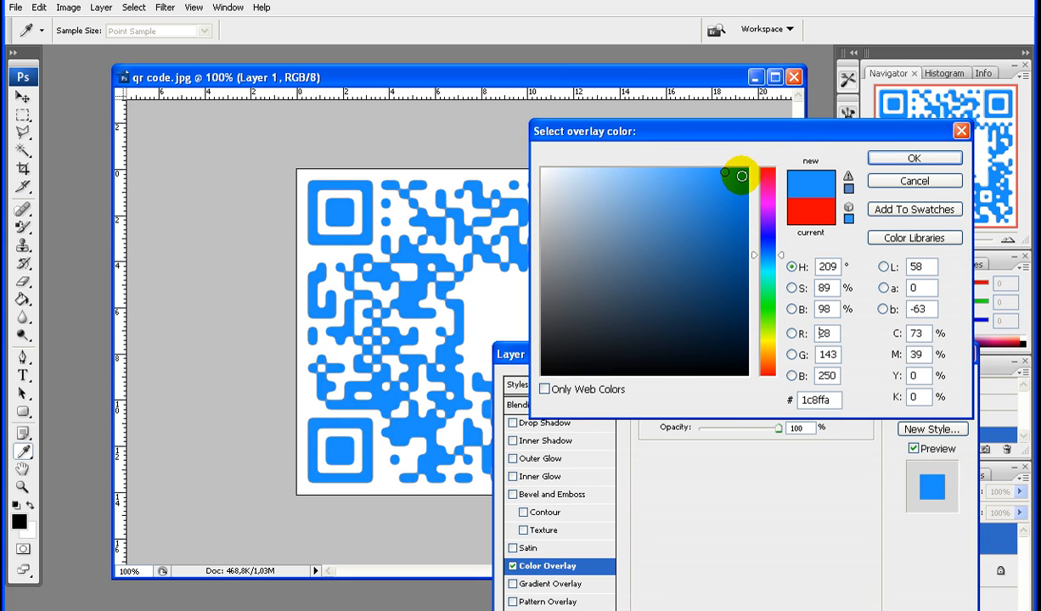
{"action": "left_click", "coordinate": [738, 170]}
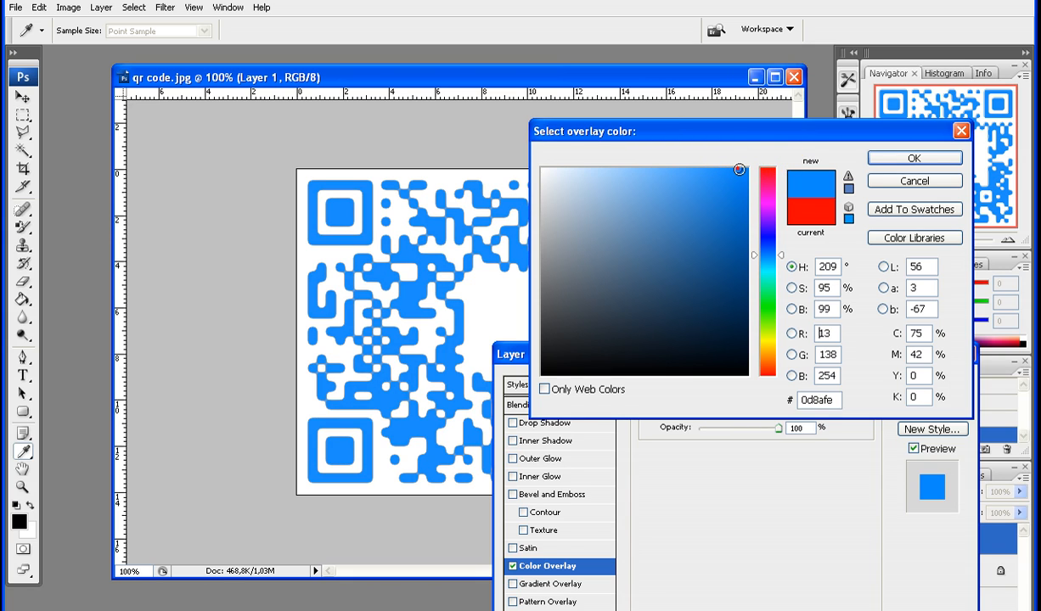
{"action": "left_click", "coordinate": [909, 158]}
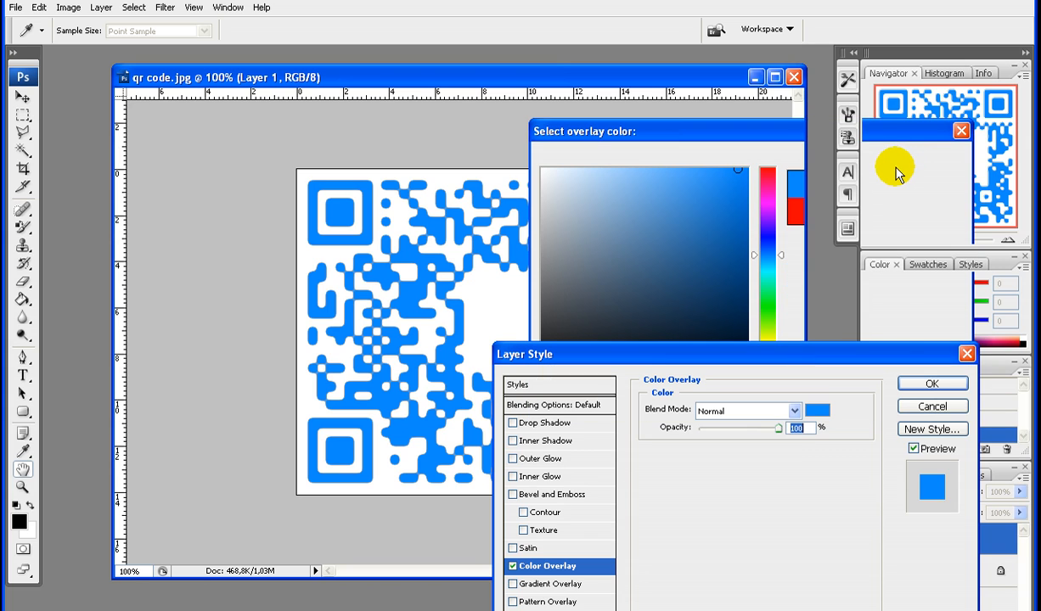
{"action": "key", "text": "Return"}
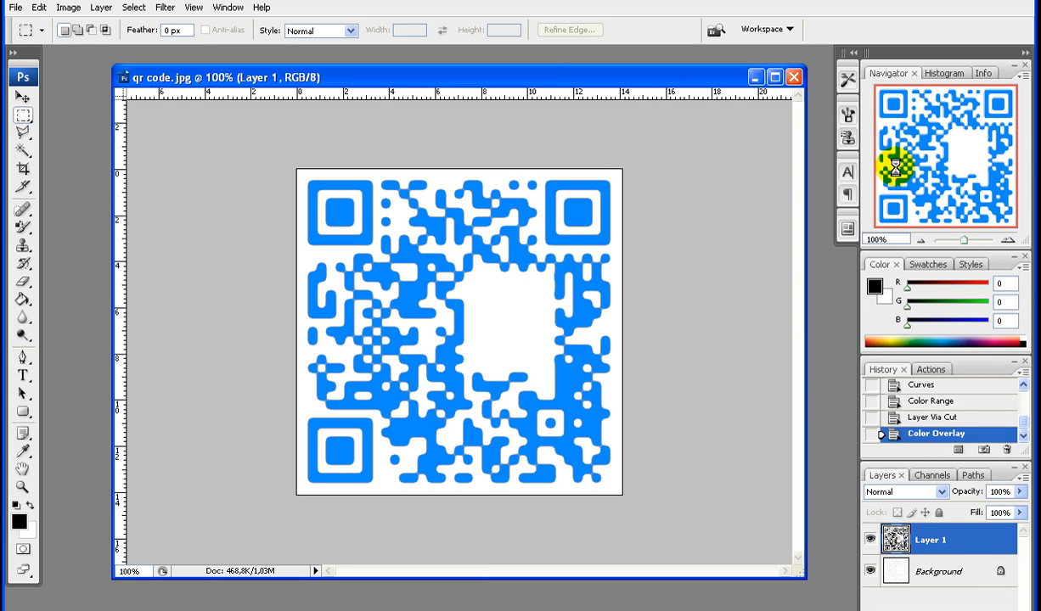
Place the mobilio_icon.png logo file into the QR code document
{"action": "left_click", "coordinate": [17, 8]}
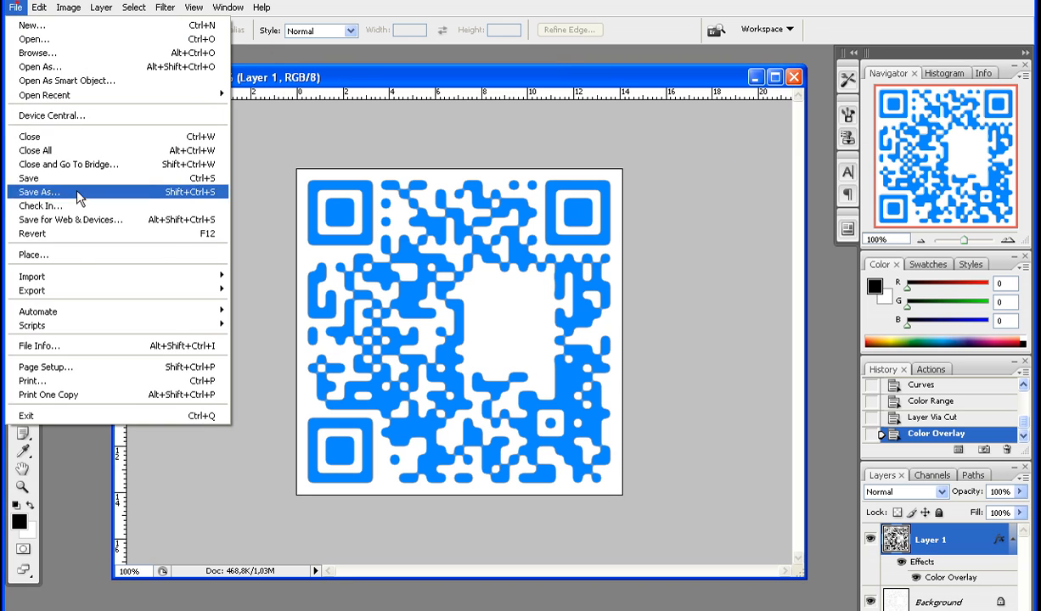
{"action": "left_click", "coordinate": [75, 256]}
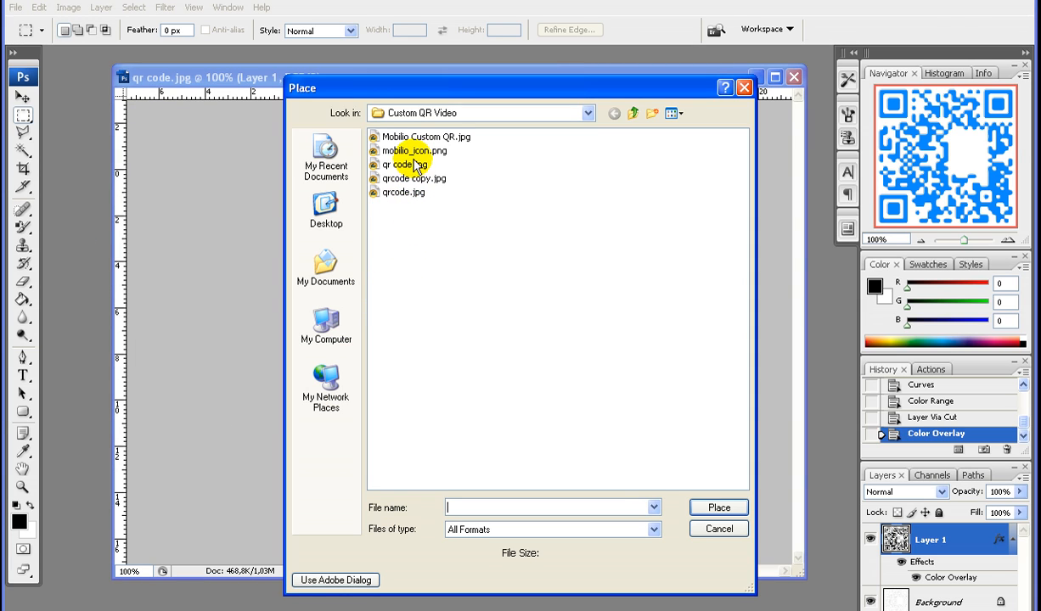
{"action": "double_click", "coordinate": [415, 152]}
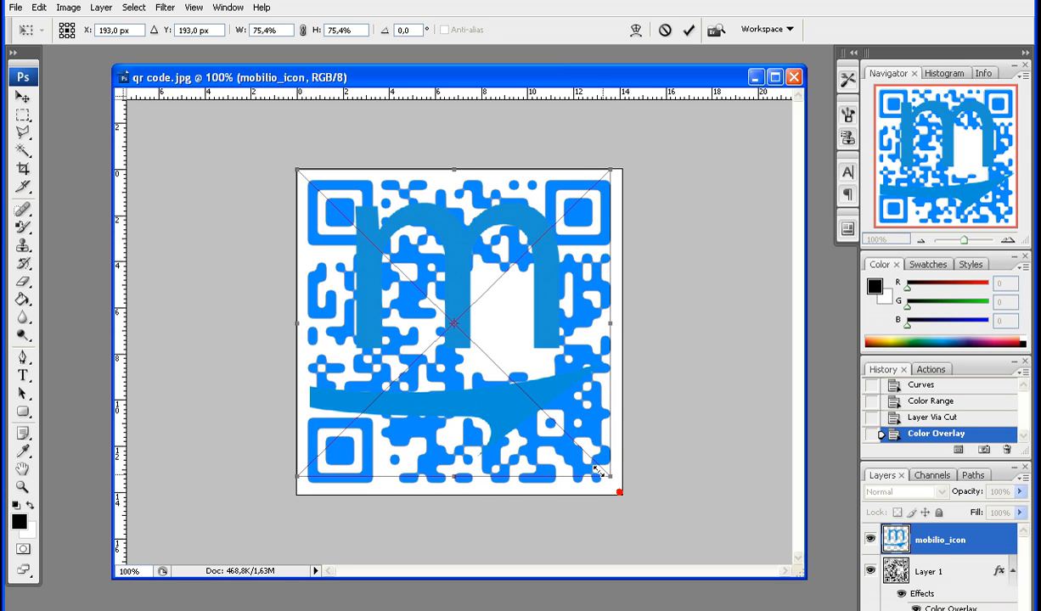
Scale the placed logo down to about 23.8% and position it in the centre of the QR code, then commit the placement
{"action": "left_click_drag", "start_coordinate": [621, 492], "coordinate": [512, 348]}
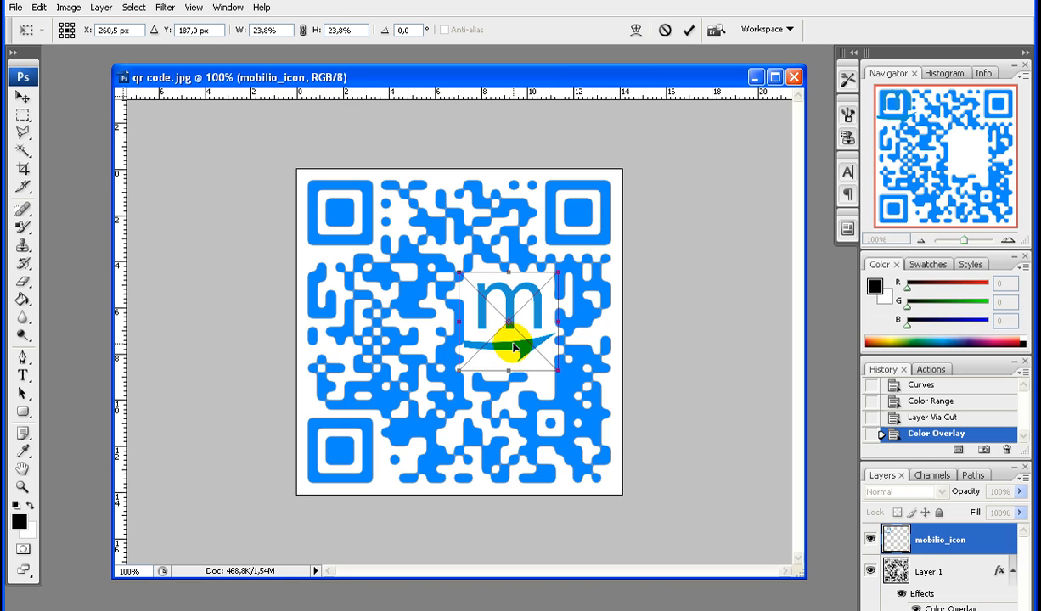
{"action": "left_click_drag", "start_coordinate": [515, 347], "coordinate": [550, 337]}
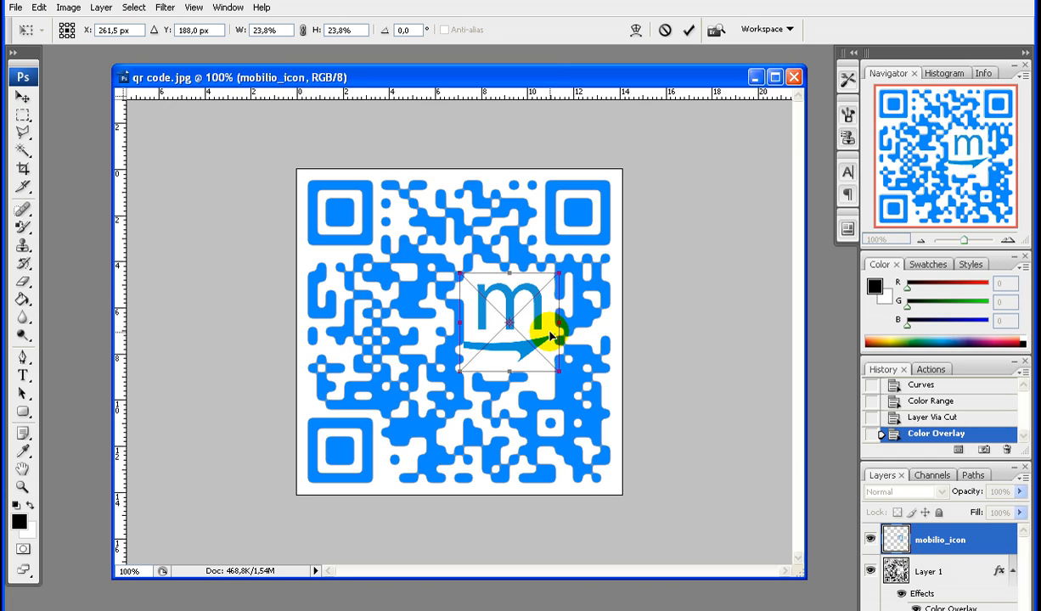
{"action": "key", "text": "Right"}
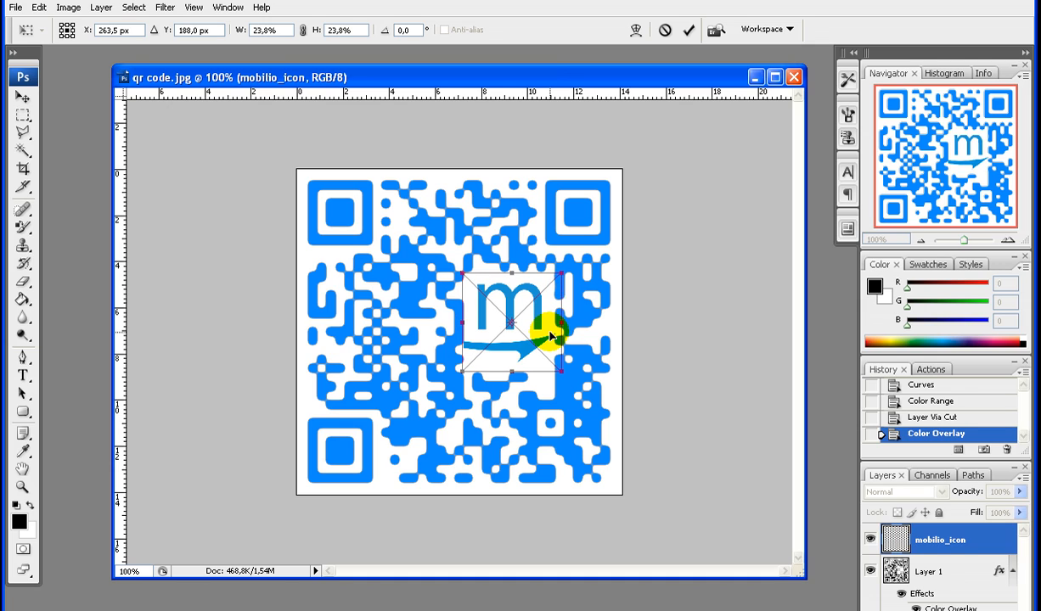
{"action": "key", "text": "Right"}
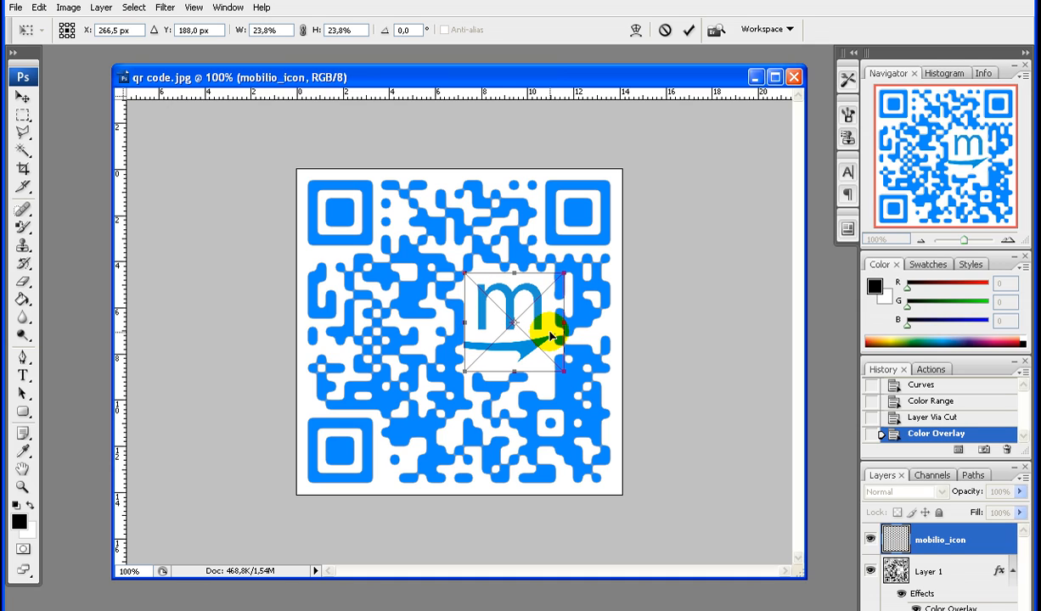
{"action": "key", "text": "Right"}
{"action": "key", "text": "Right"}
{"action": "key", "text": "Right"}
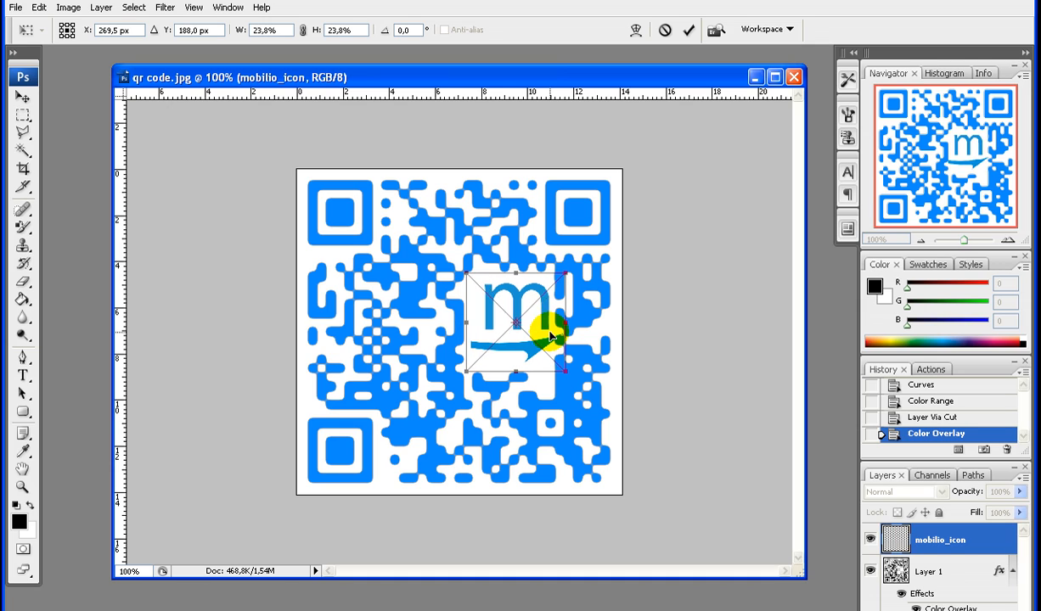
{"action": "key", "text": "Left"}
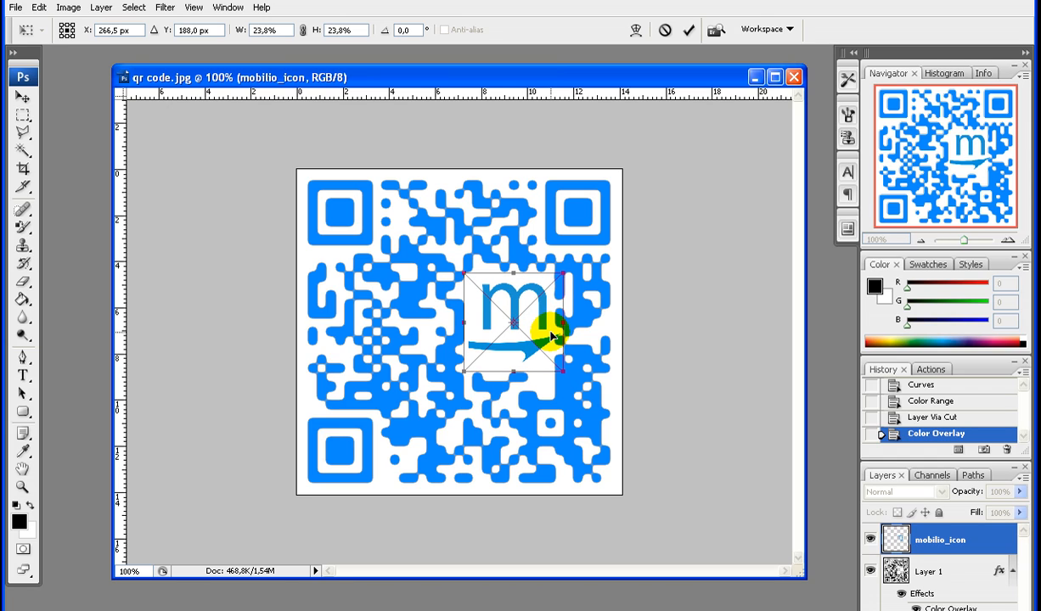
{"action": "key", "text": "Left"}
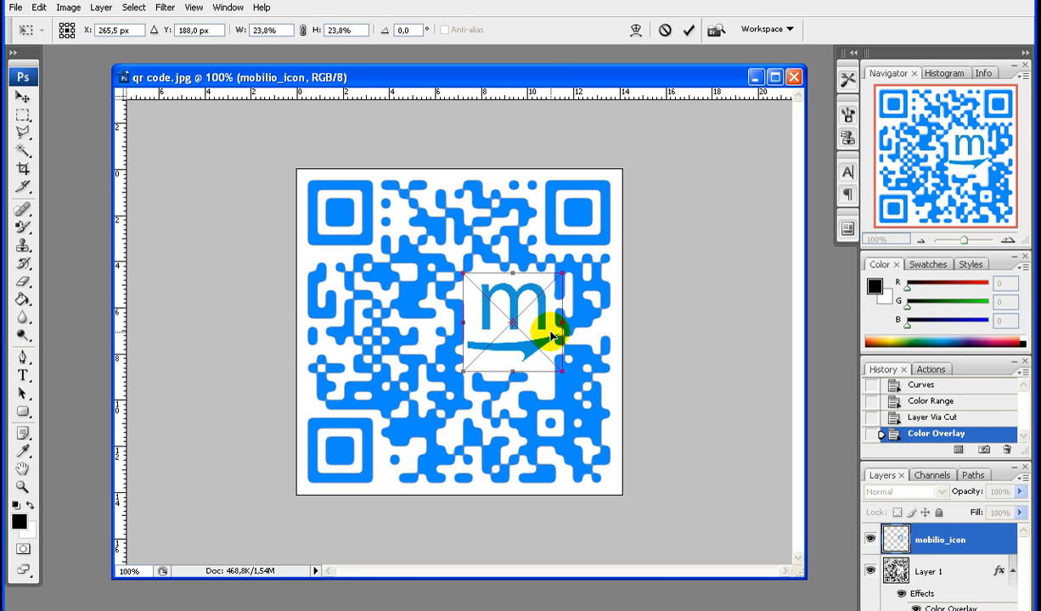
{"action": "key", "text": "Return"}
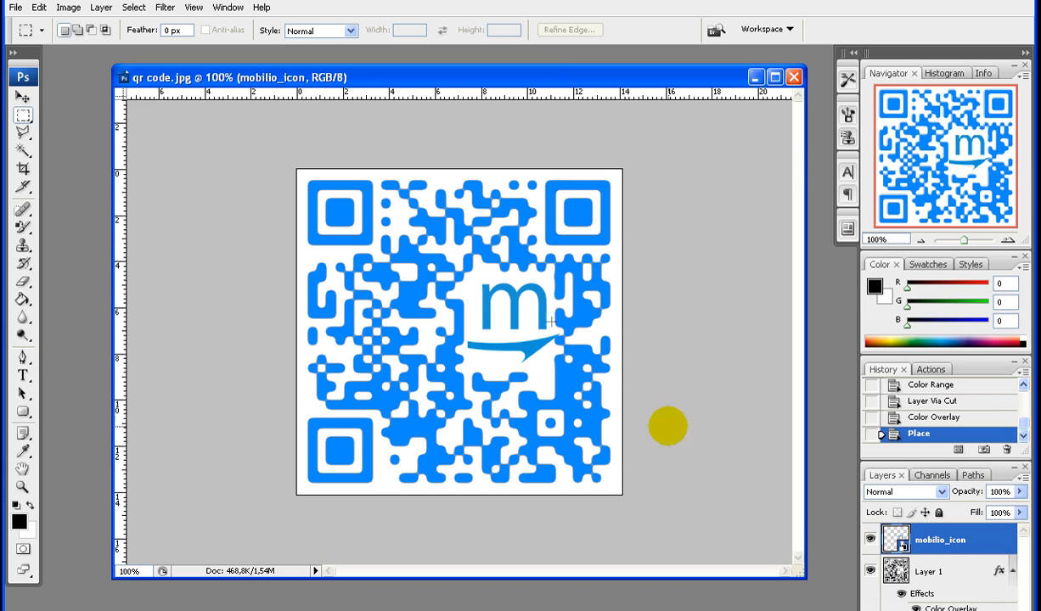
Open the blending options of the mobilio_icon layer and enable a Color Overlay effect
{"action": "right_click", "coordinate": [938, 550]}
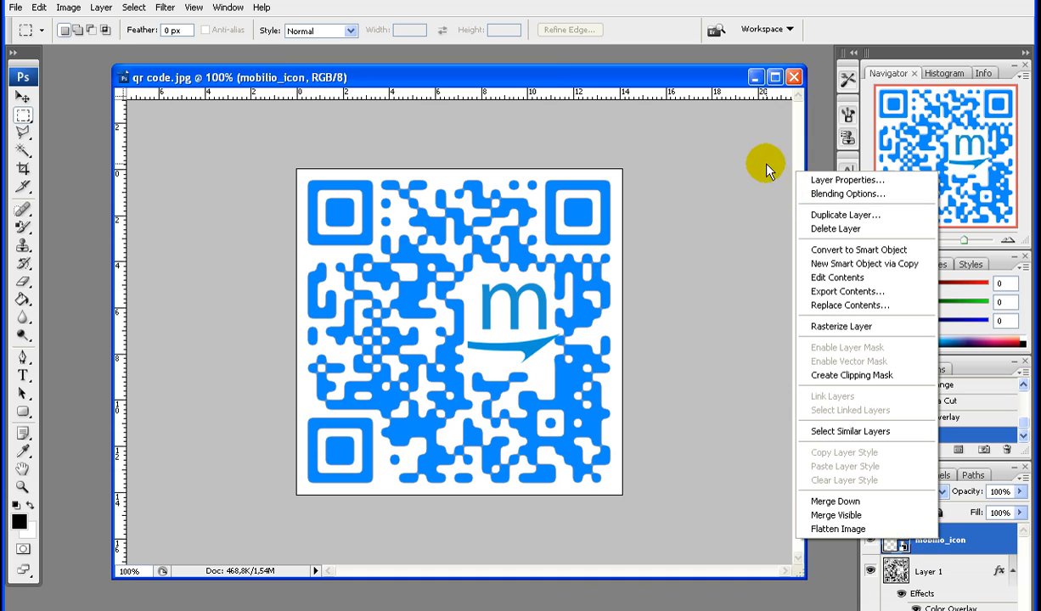
{"action": "left_click", "coordinate": [813, 194]}
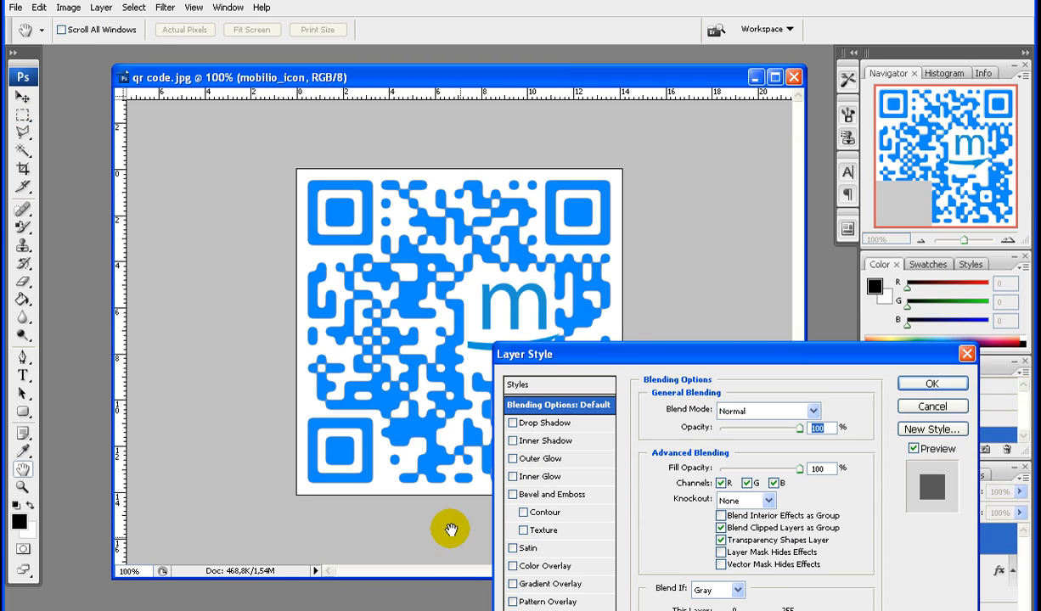
{"action": "left_click", "coordinate": [531, 559]}
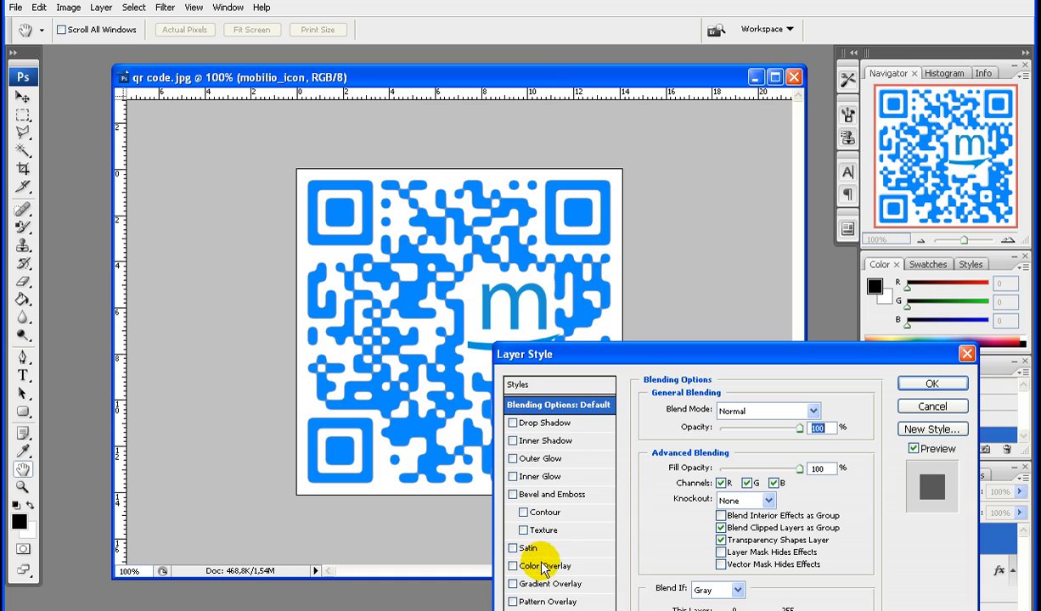
{"action": "left_click", "coordinate": [557, 567]}
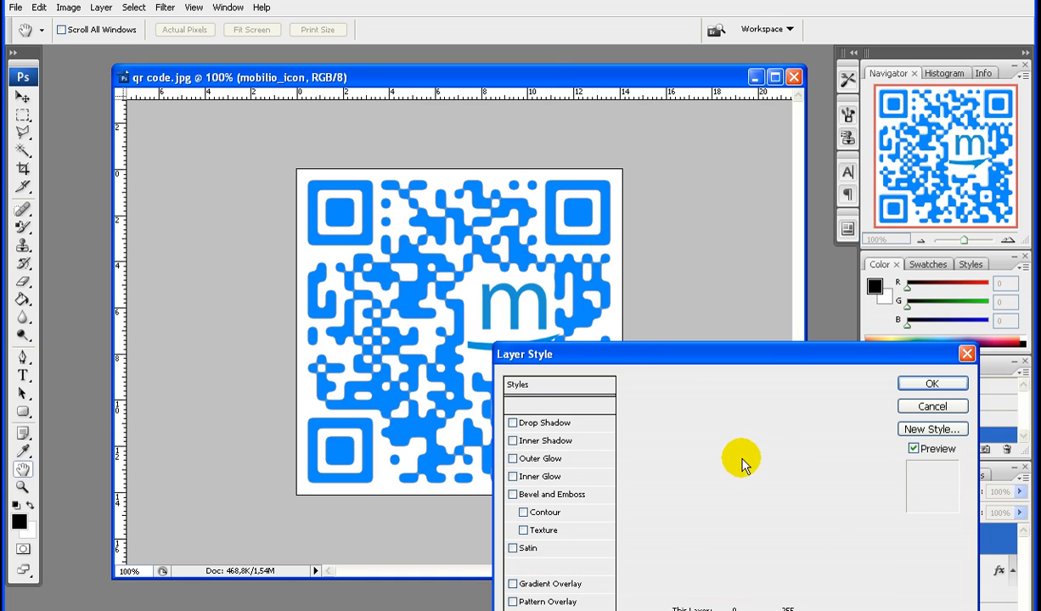
Set the logo's overlay colour to the lighter blue 43a5ff and apply the layer style
{"action": "left_click", "coordinate": [822, 411]}
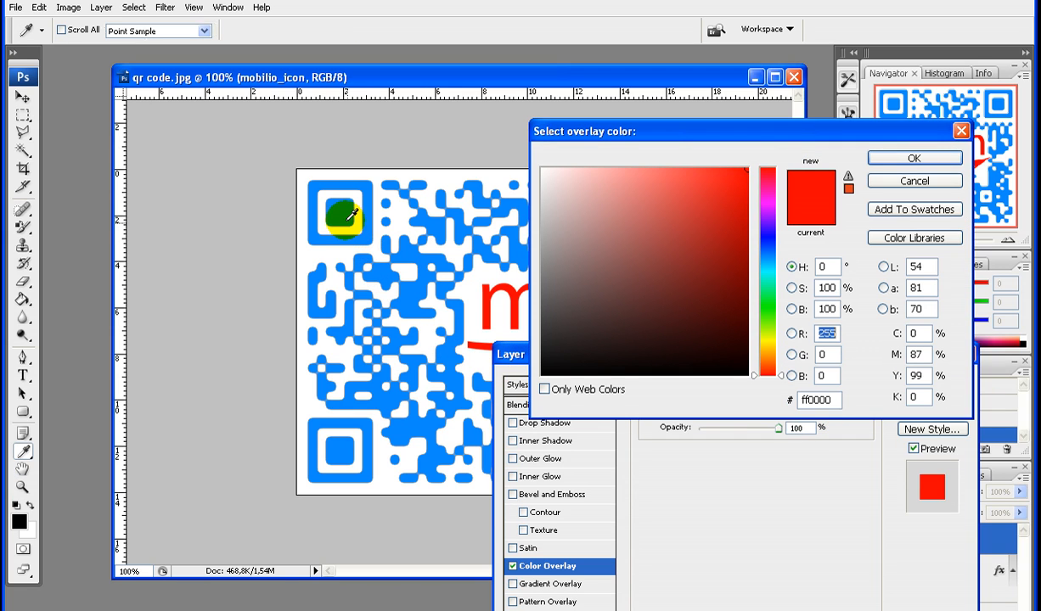
{"action": "left_click", "coordinate": [365, 227]}
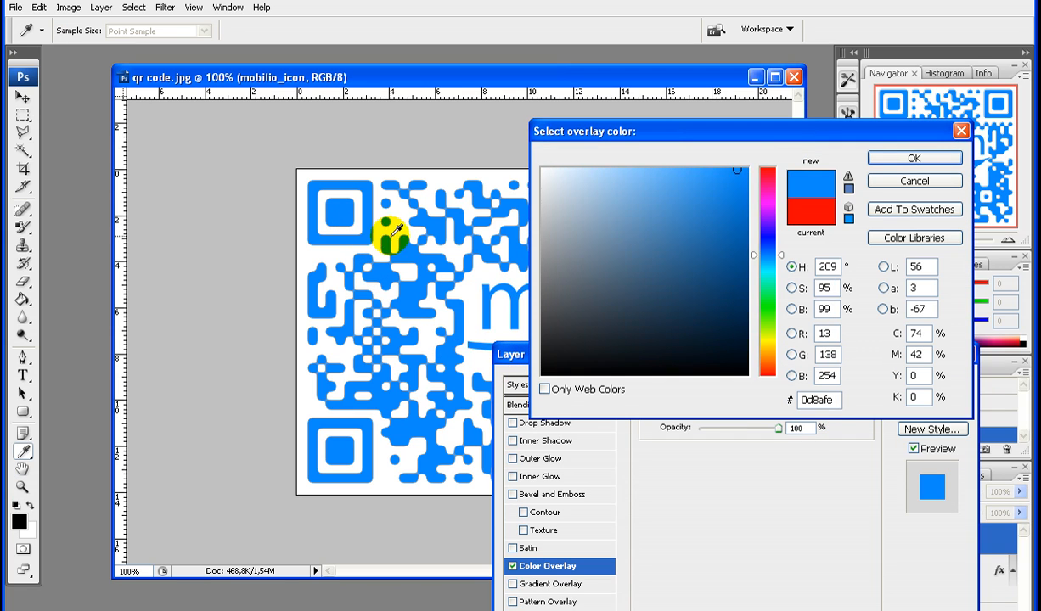
{"action": "left_click", "coordinate": [708, 167]}
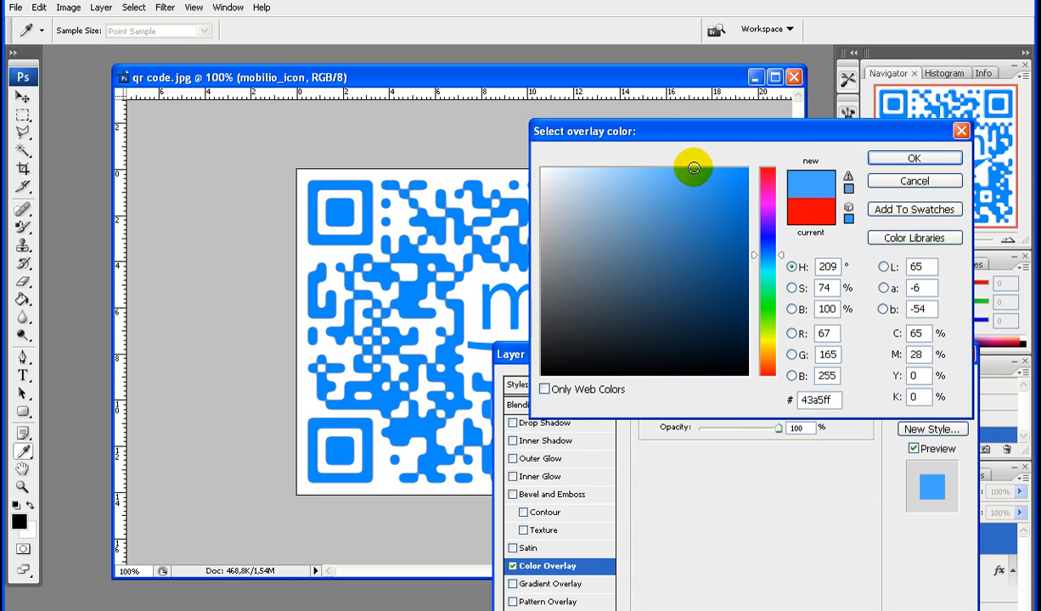
{"action": "left_click", "coordinate": [879, 167]}
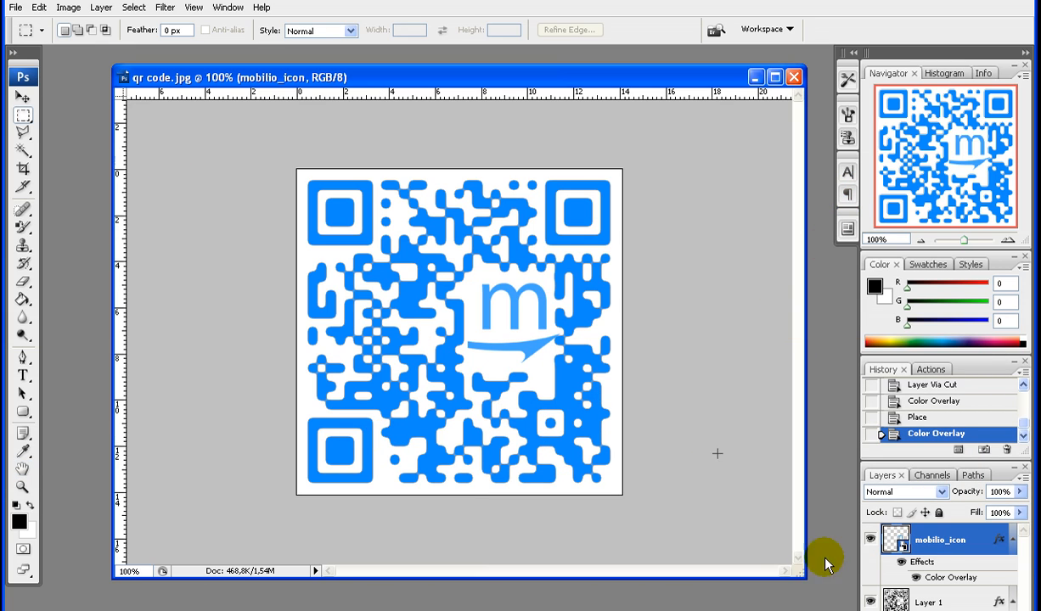
Open the blending options of Layer 1 and enable a Drop Shadow effect
{"action": "right_click", "coordinate": [947, 600]}
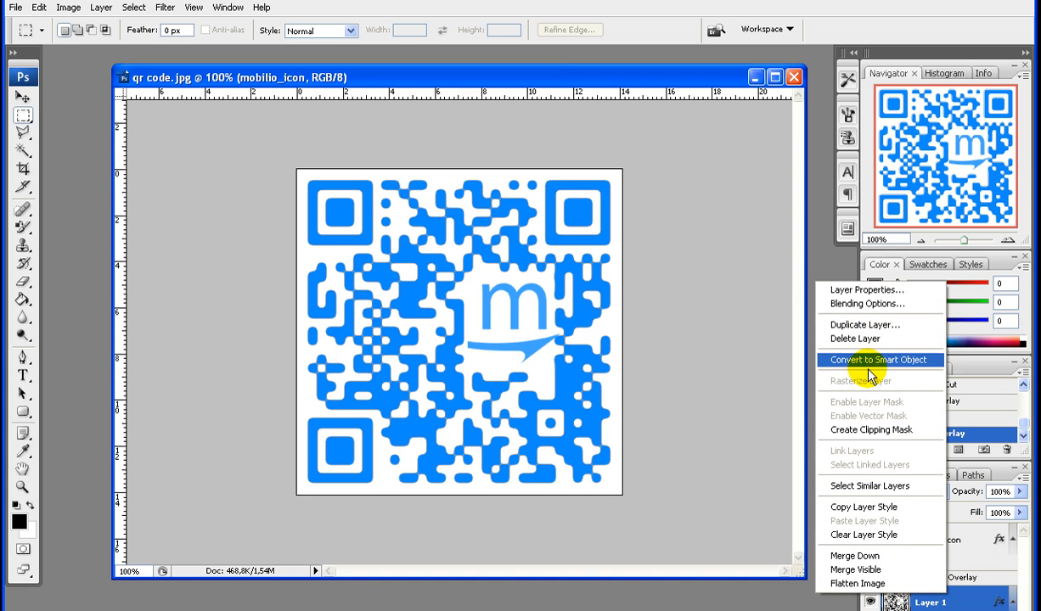
{"action": "left_click", "coordinate": [854, 306]}
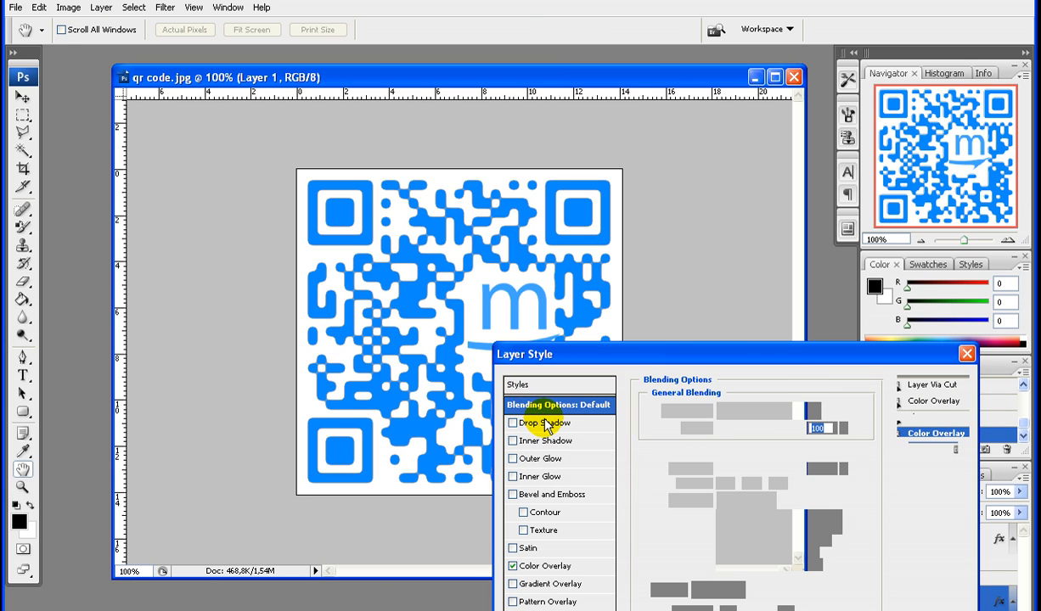
{"action": "left_click", "coordinate": [546, 427]}
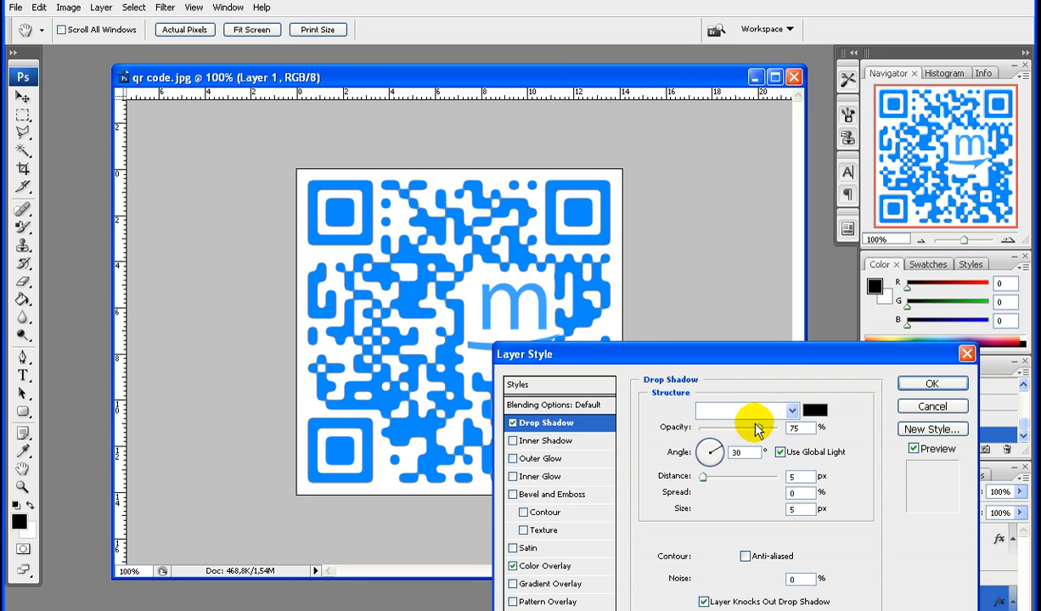
Set the QR code's drop shadow colour to the dark blue 015db2
{"action": "left_click", "coordinate": [815, 411]}
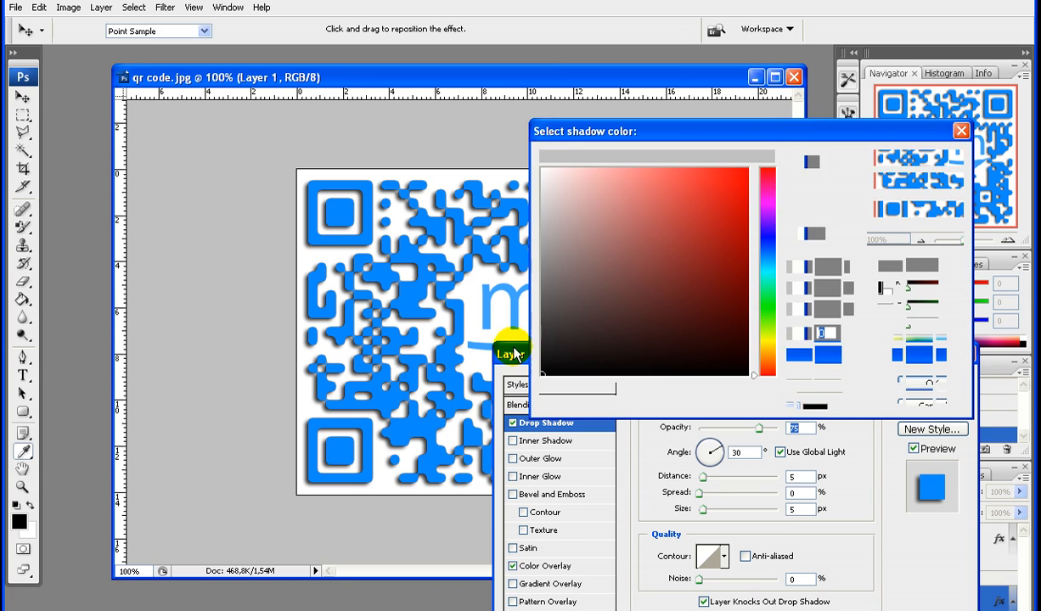
{"action": "left_click", "coordinate": [454, 342]}
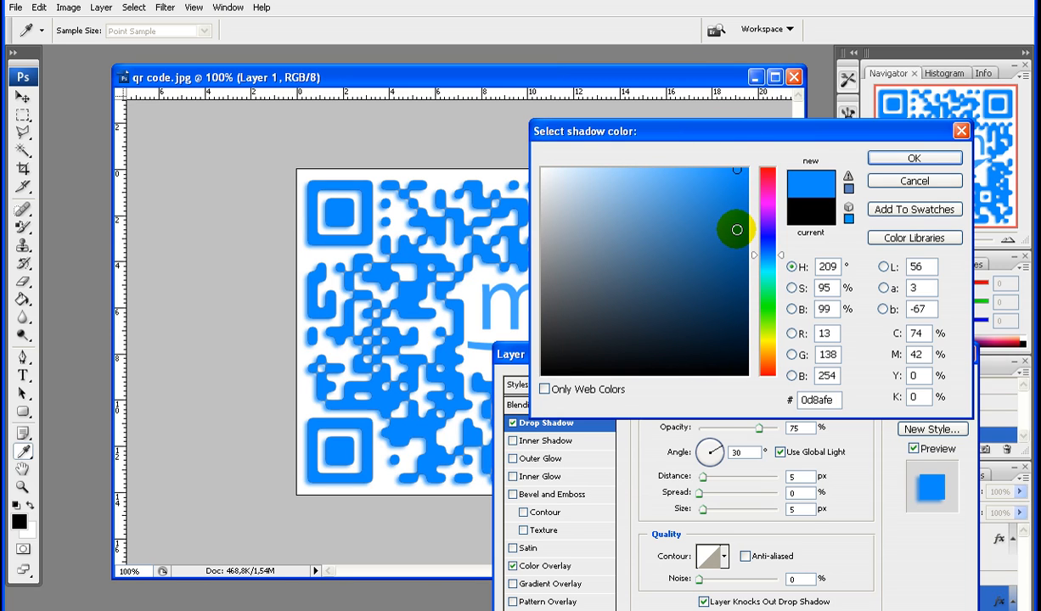
{"action": "left_click", "coordinate": [746, 230]}
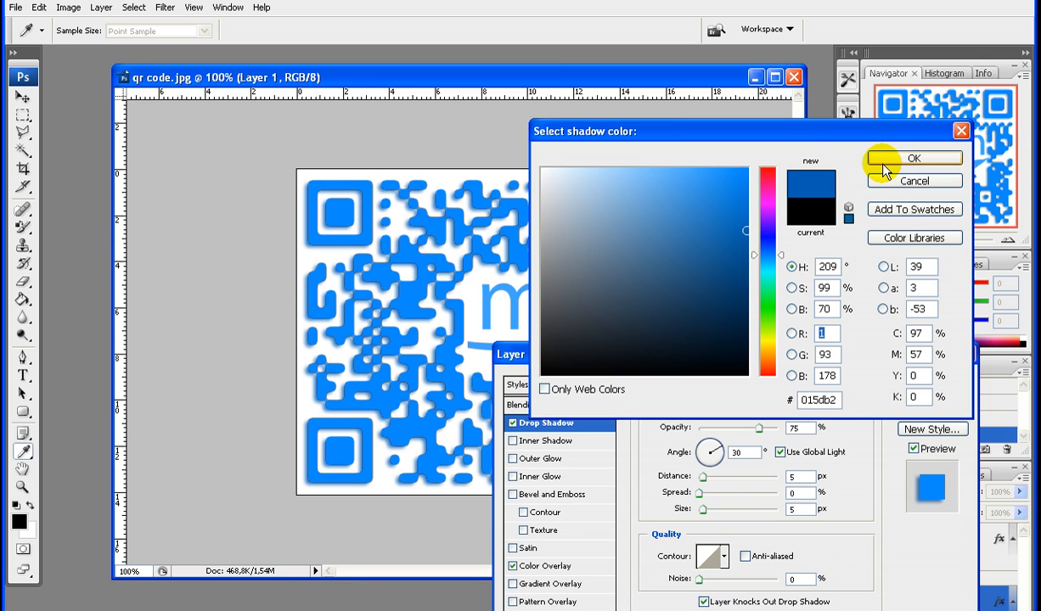
{"action": "left_click", "coordinate": [882, 160]}
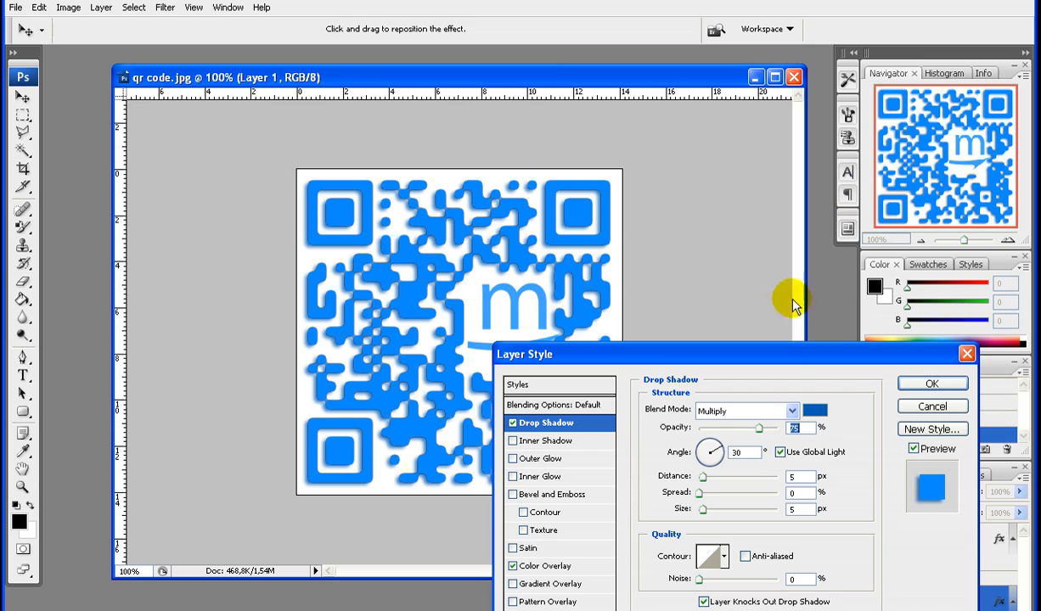
Set the shadow opacity to 50% and the angle to 135°, then apply the layer style
{"action": "type", "text": "50"}
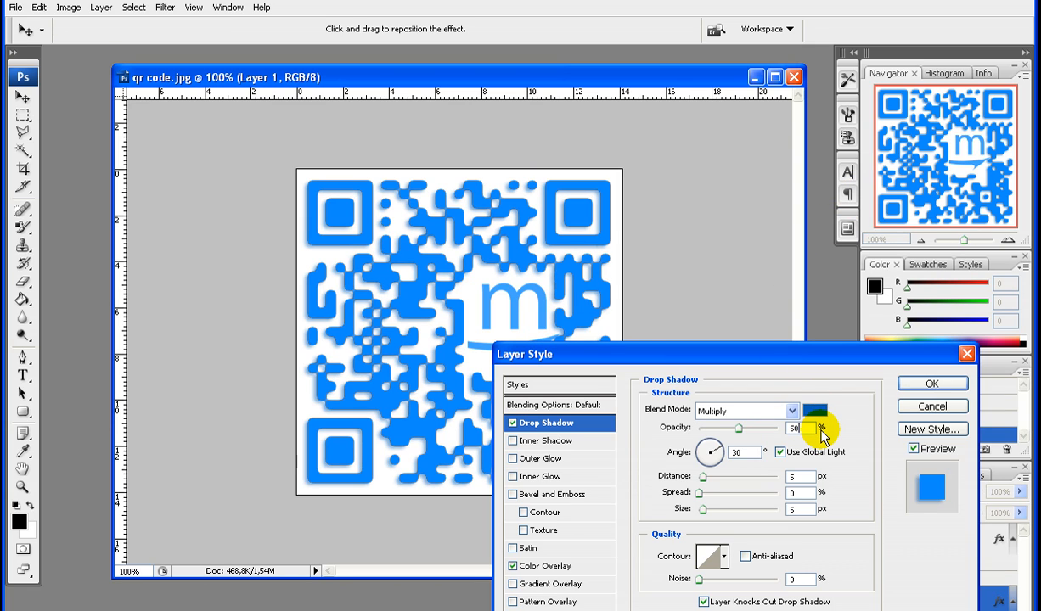
{"action": "double_click", "coordinate": [736, 451]}
{"action": "type", "text": "1"}
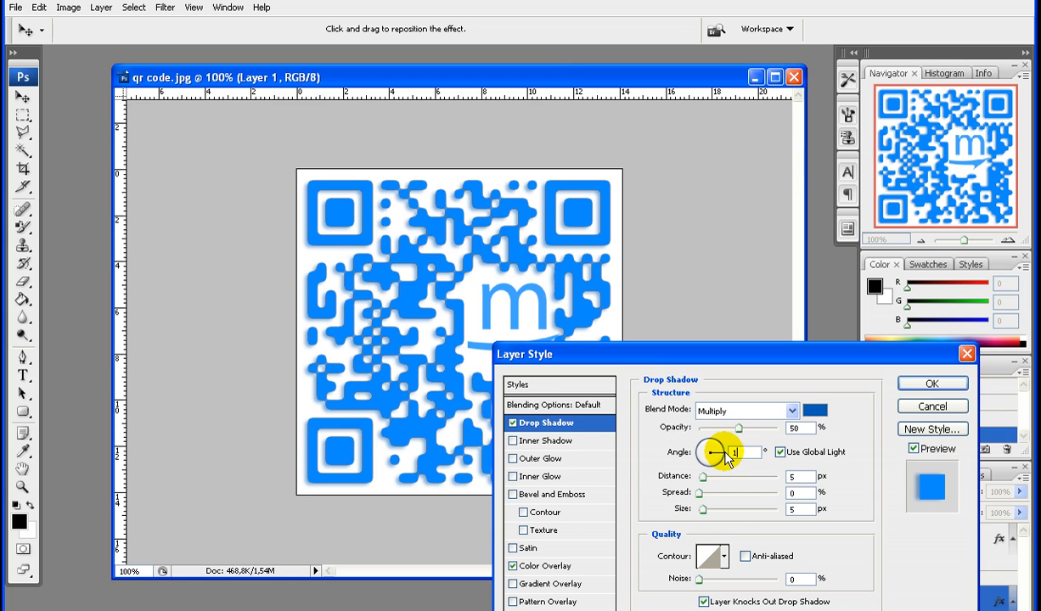
{"action": "type", "text": "35"}
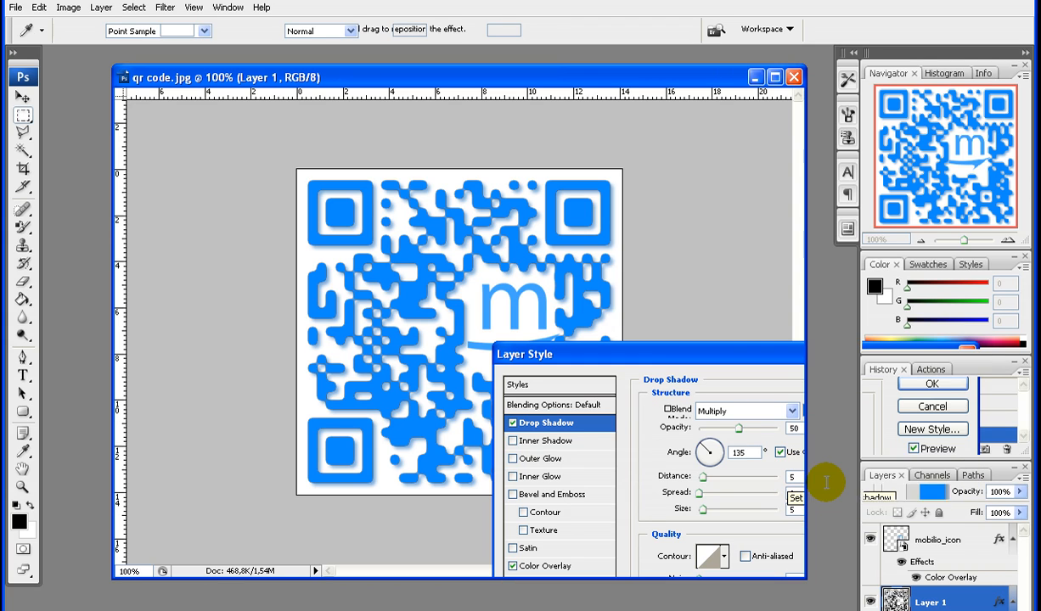
{"action": "key", "text": "Return"}
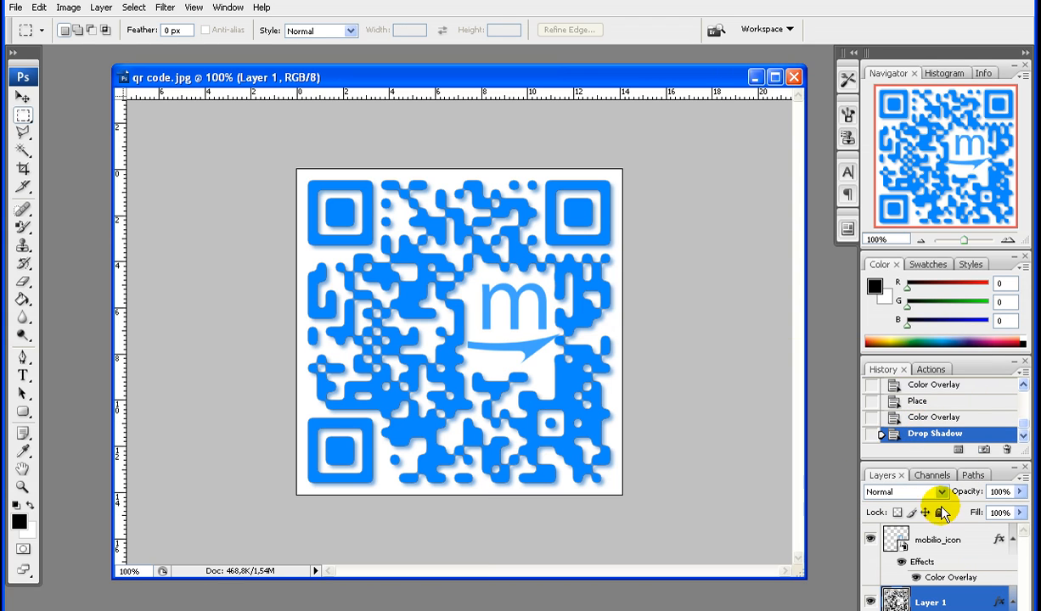
Open the blending options of the mobilio_icon layer and enable a Drop Shadow effect
{"action": "right_click", "coordinate": [936, 550]}
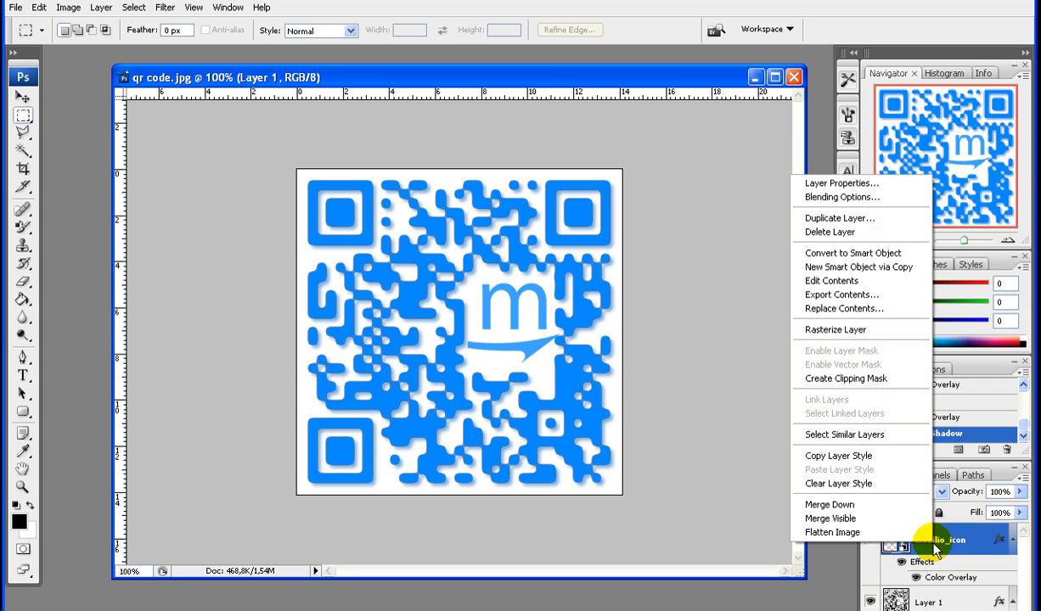
{"action": "left_click", "coordinate": [840, 199]}
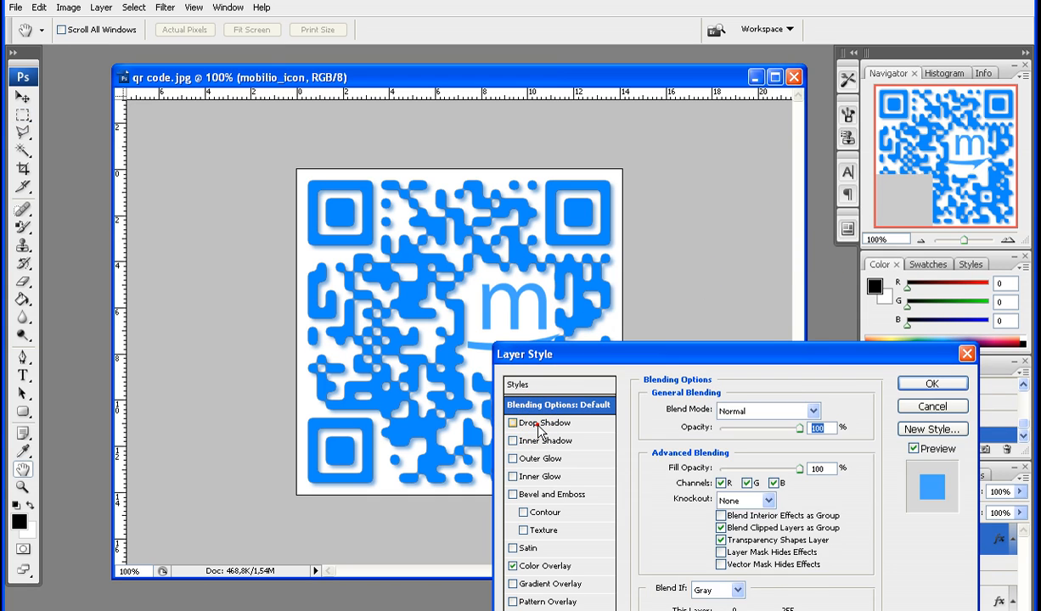
{"action": "left_click", "coordinate": [538, 424]}
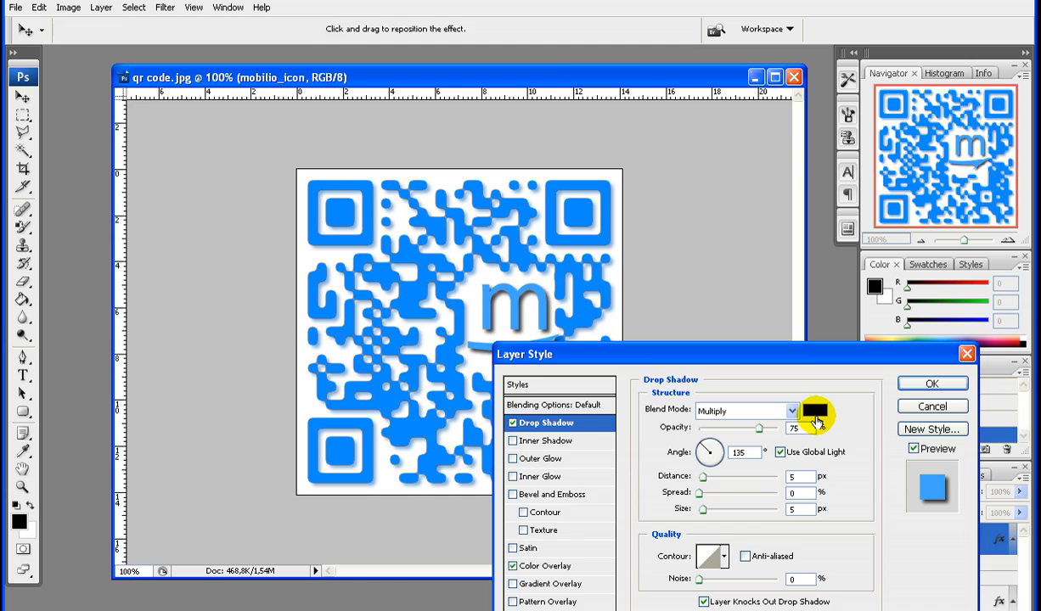
Set the logo's drop shadow colour to dark blue 0357a5 and opacity to 50%, then apply the style
{"action": "left_click", "coordinate": [815, 414]}
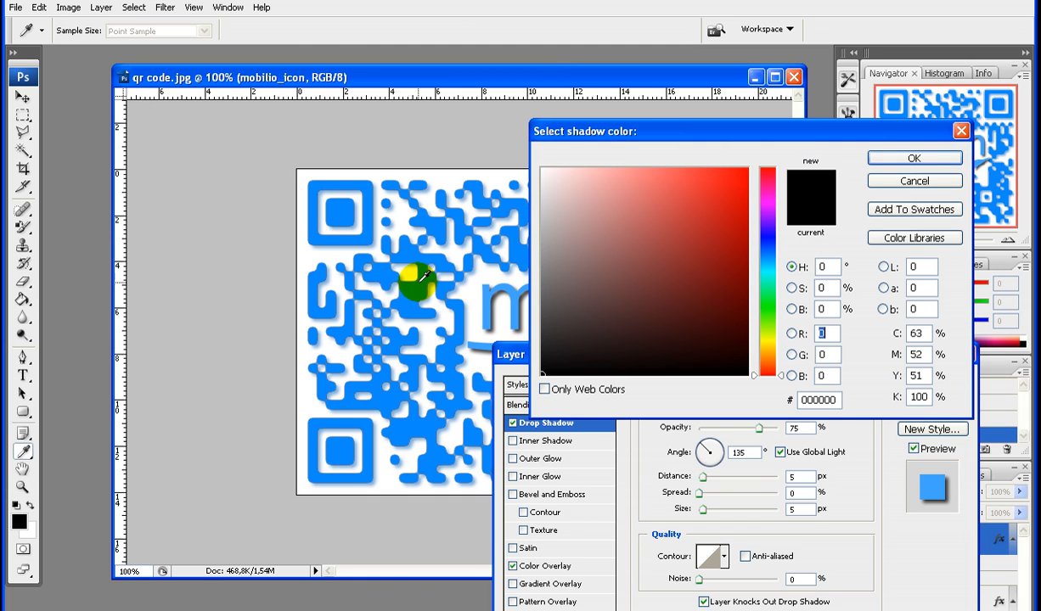
{"action": "left_click", "coordinate": [410, 279]}
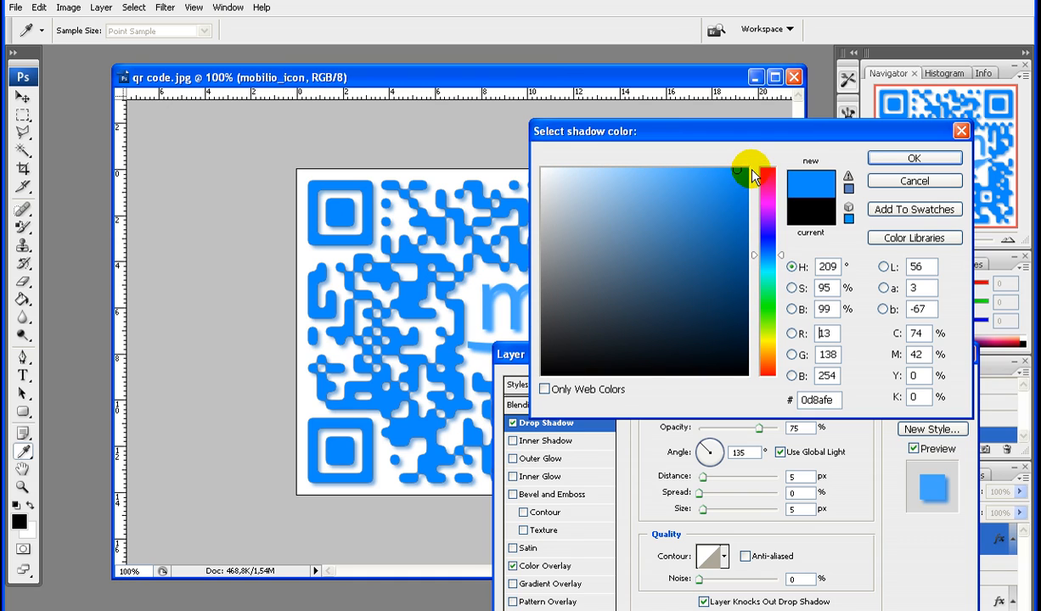
{"action": "mouse_move", "coordinate": [751, 172]}
{"action": "left_mouse_down"}
{"action": "mouse_move", "coordinate": [735, 202]}
{"action": "mouse_move", "coordinate": [745, 241]}
{"action": "left_mouse_up"}
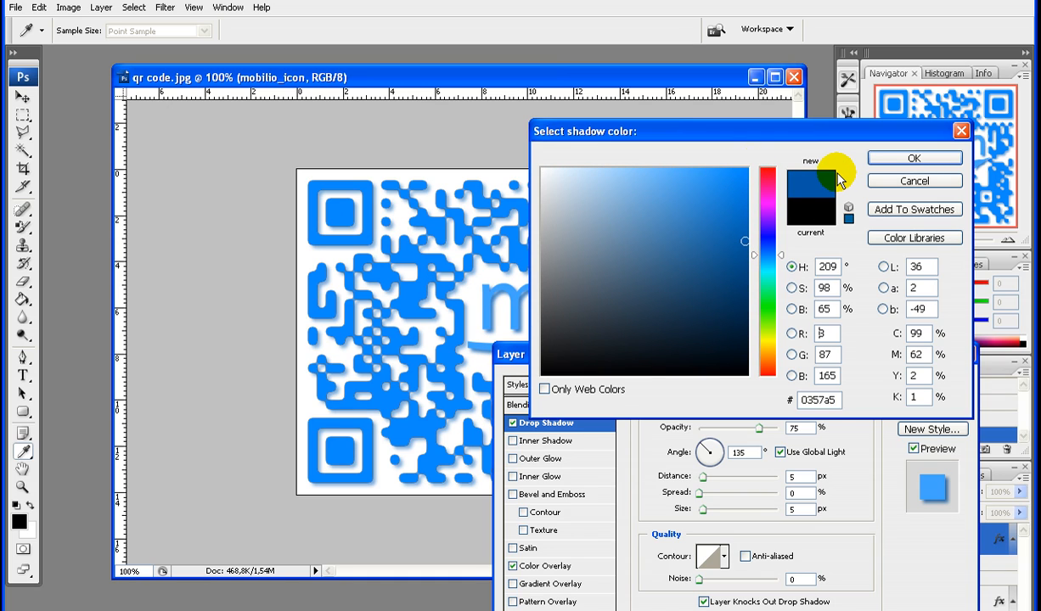
{"action": "key", "text": "Return"}
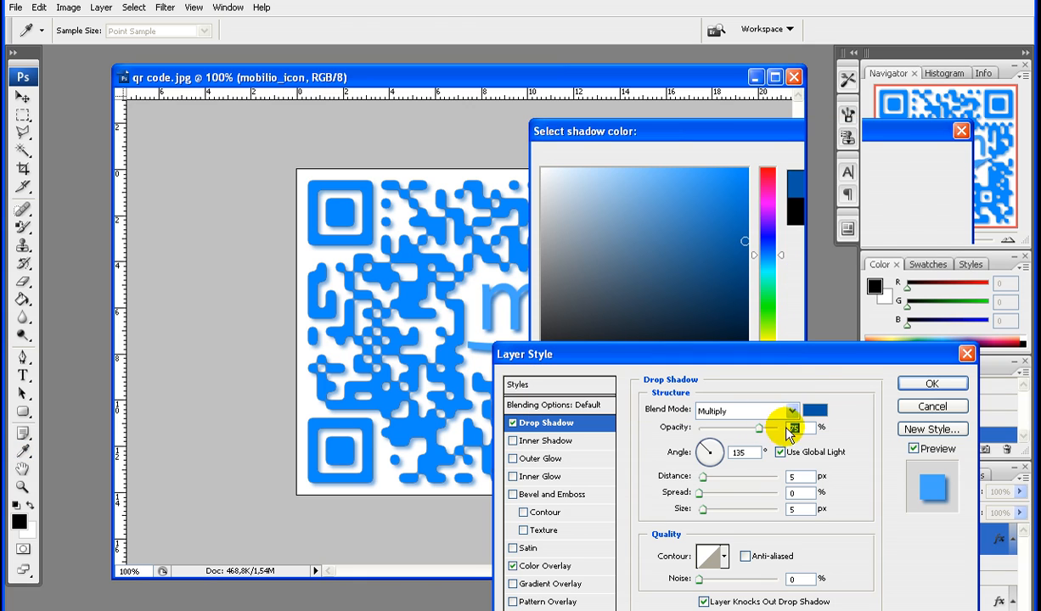
{"action": "type", "text": "50"}
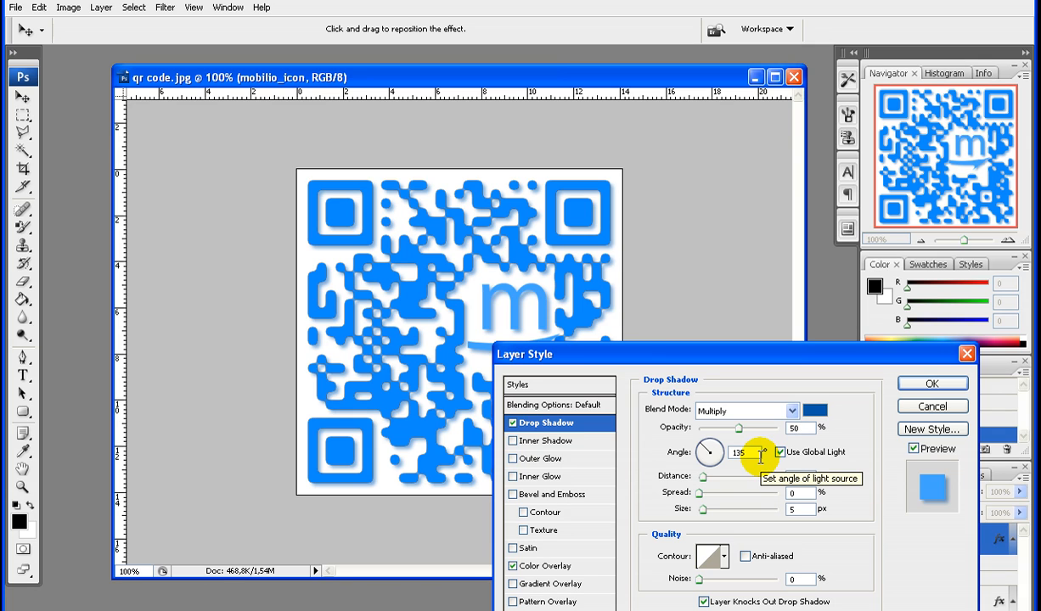
{"action": "key", "text": "Return"}
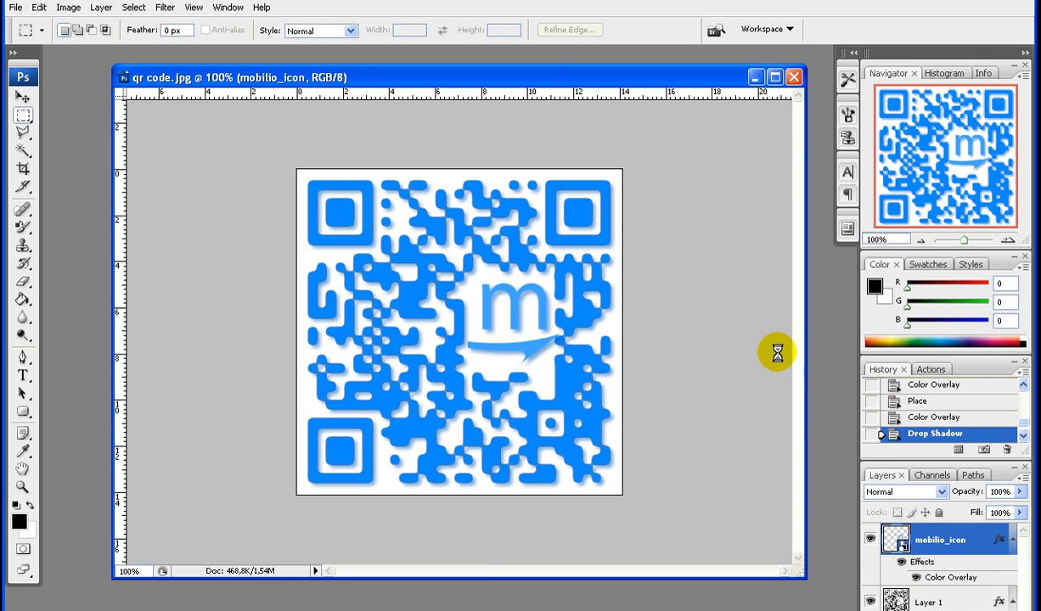